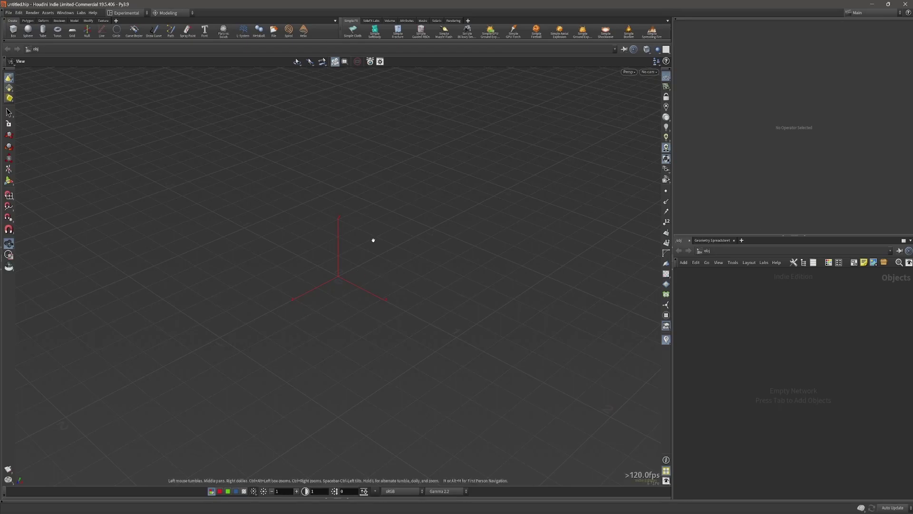
key(c)
key(Escape)
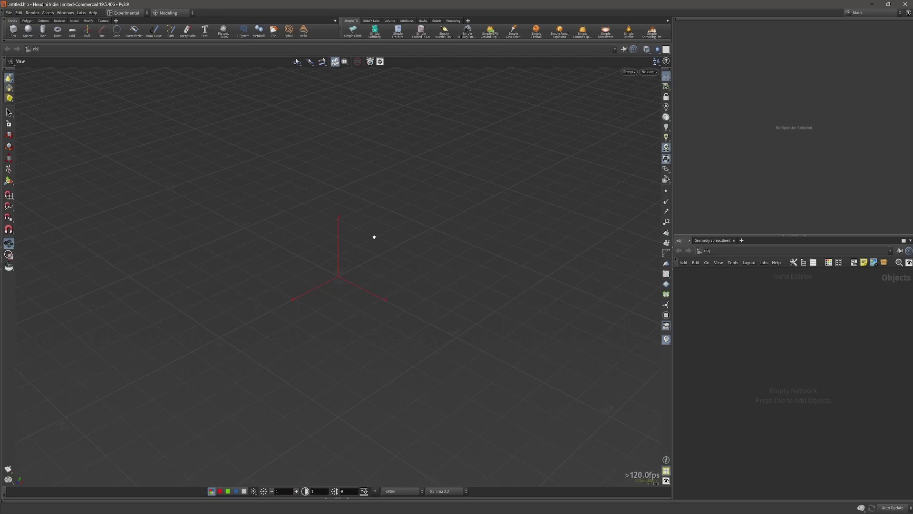
key(c)
click(396, 233)
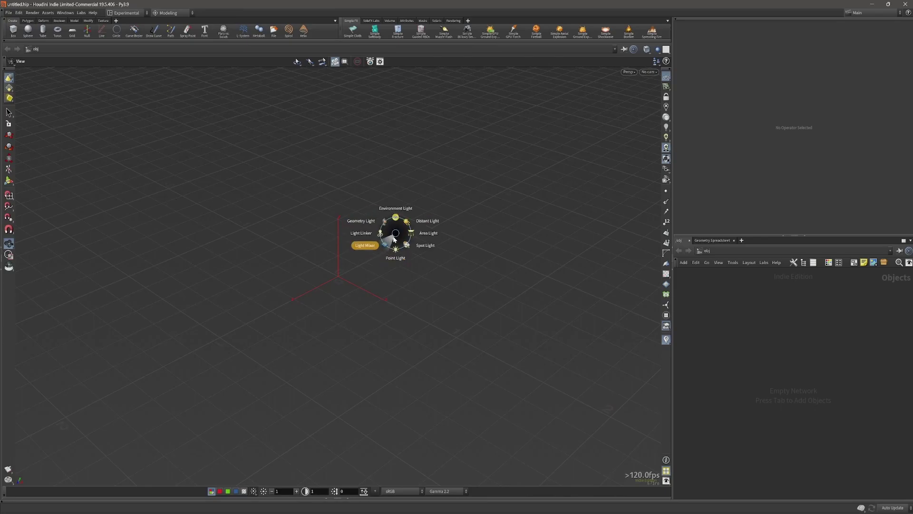
click(394, 233)
key(n)
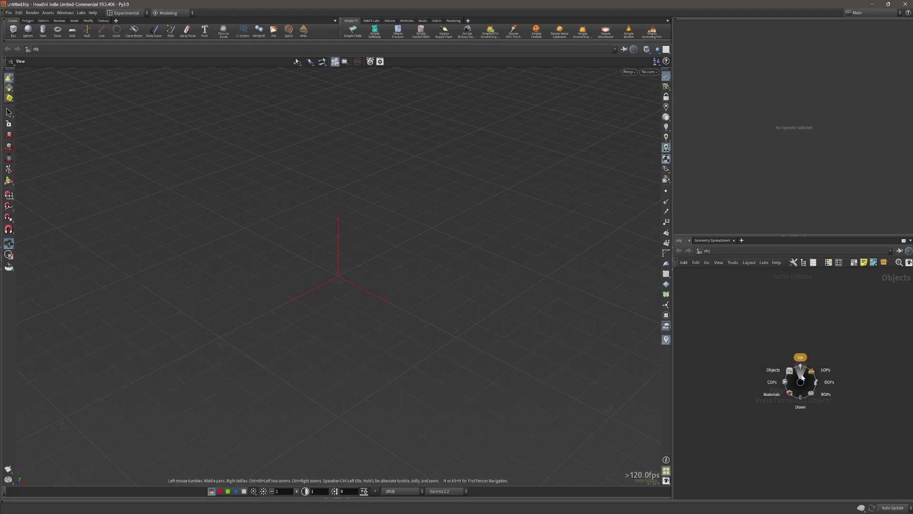
click(801, 385)
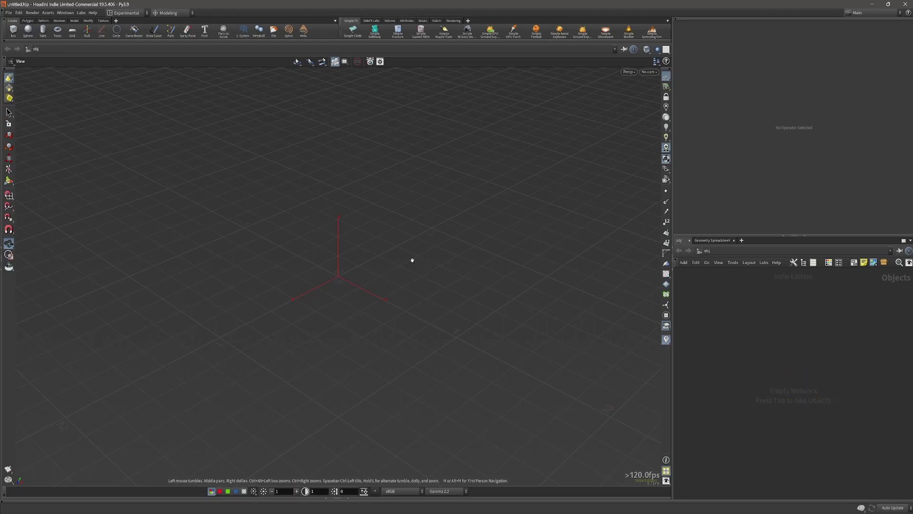
key(c)
click(412, 261)
Step: Bring the spiked ball reference image over the viewport, examine its panels and studs, and move it back out of view
drag(912, 305, 599, 111)
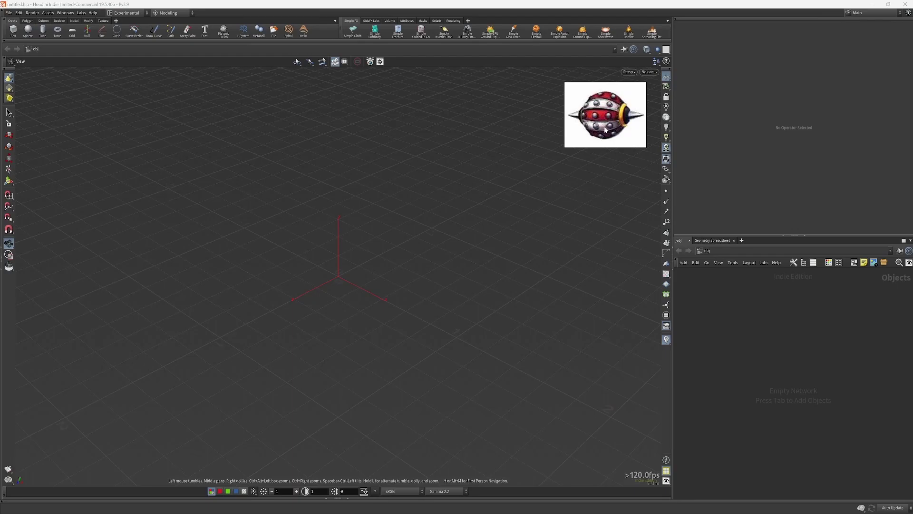
drag(603, 117, 912, 143)
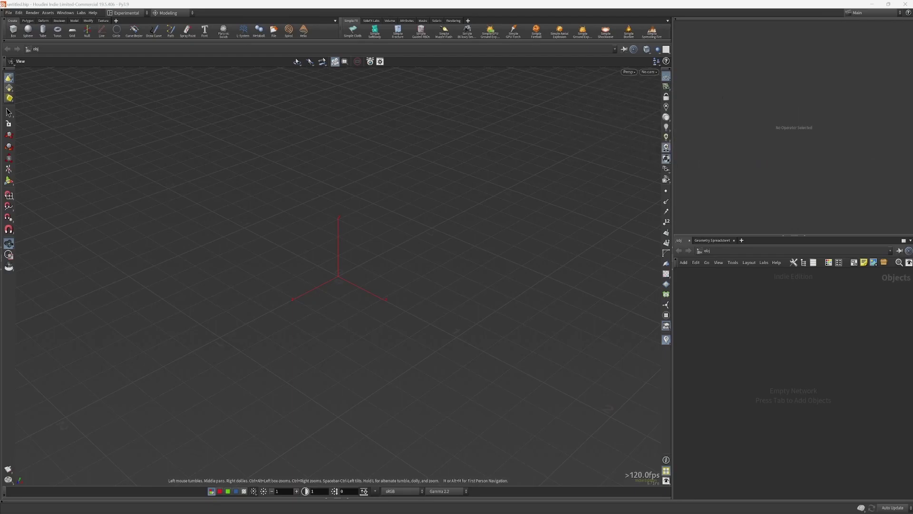
Step: Create a polygon sphere at the world origin
key(c)
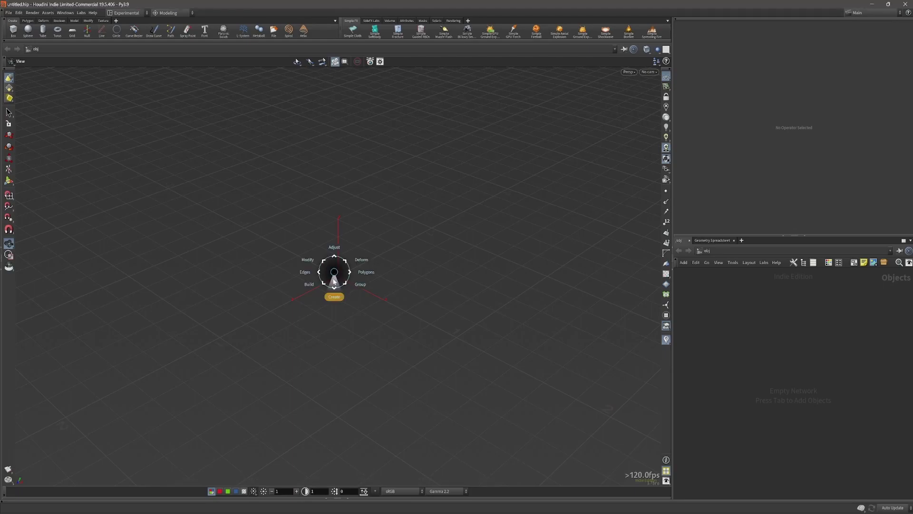
key(x)
key(c)
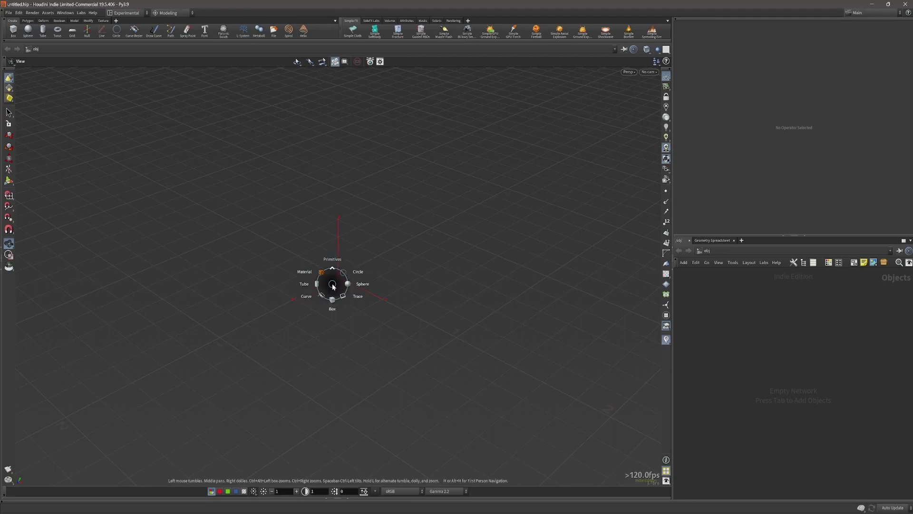
key(c)
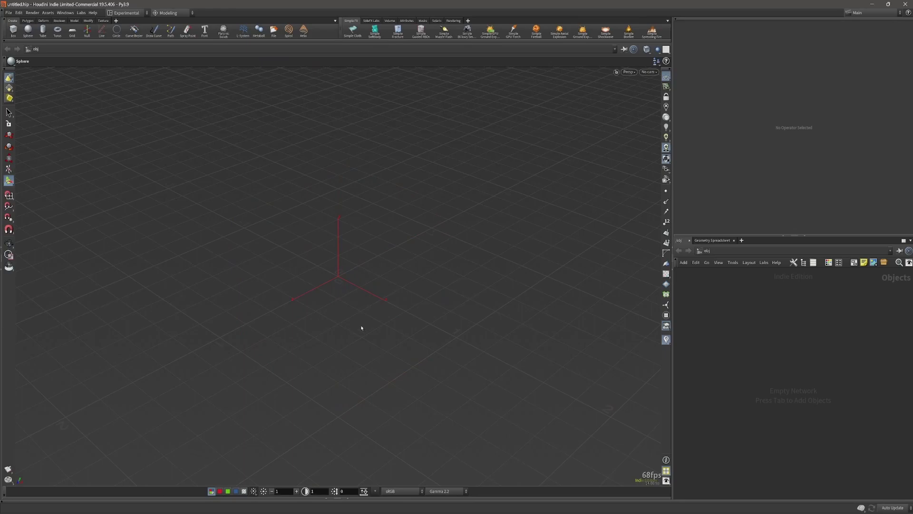
key(Return)
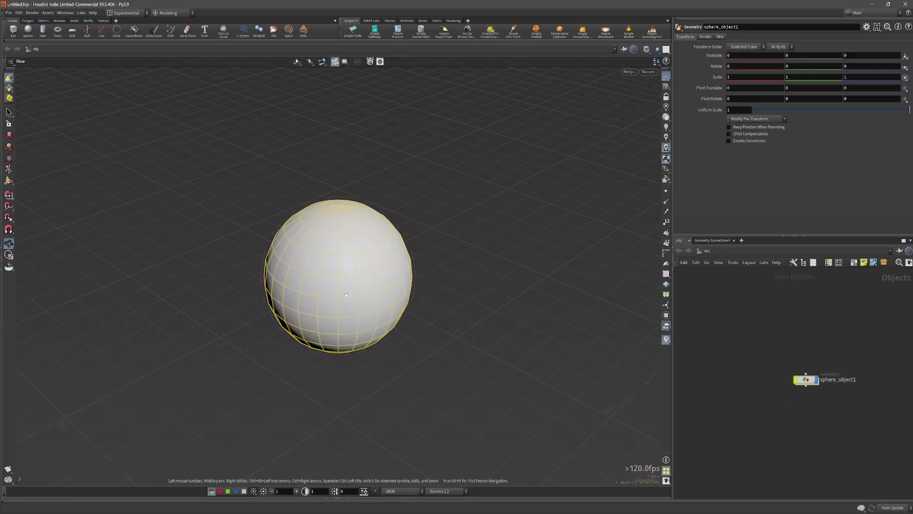
Step: Go inside the sphere object to its geometry network
alt+drag(347, 295, 351, 258)
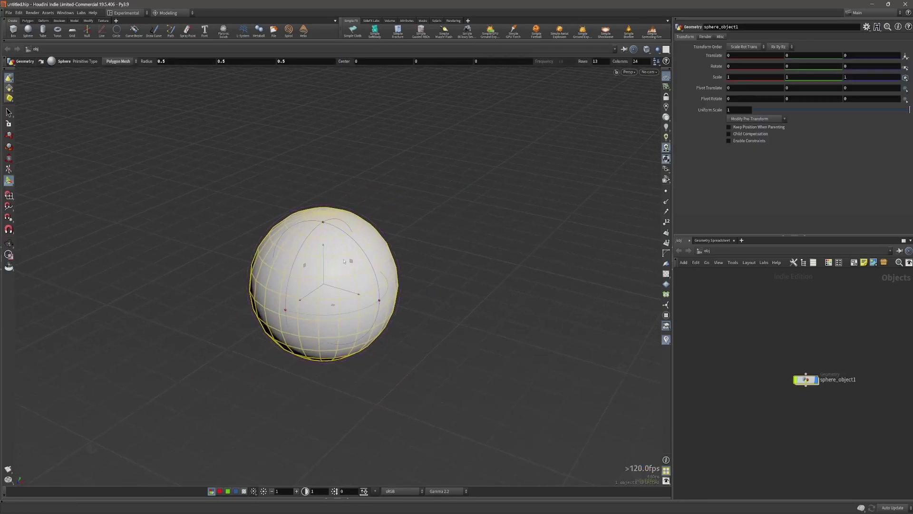
key(c)
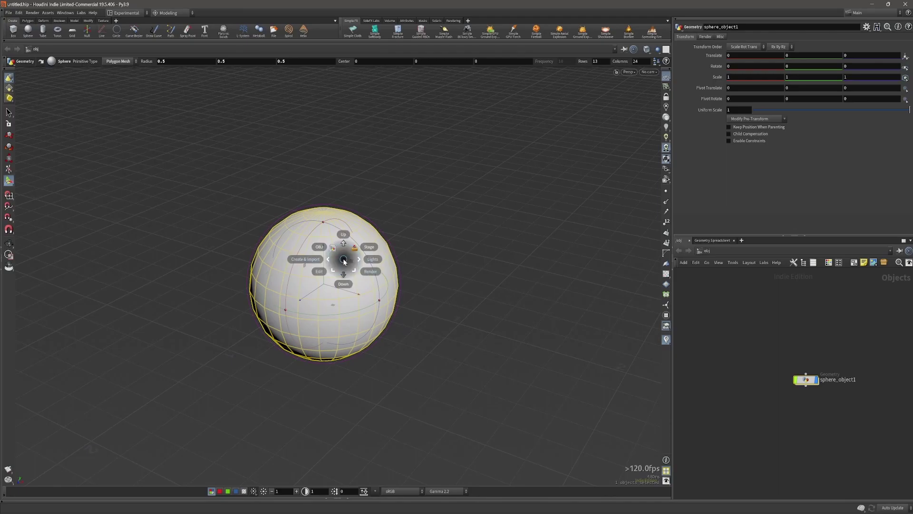
click(343, 260)
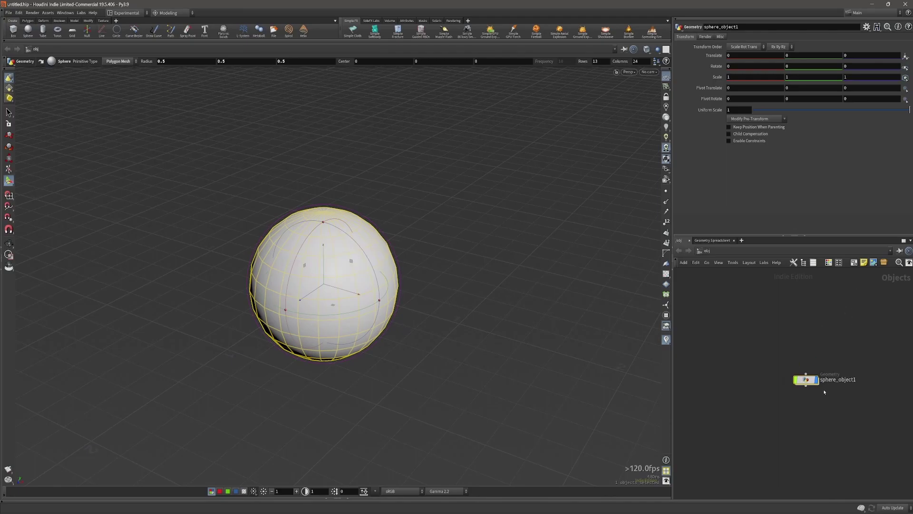
key(space)
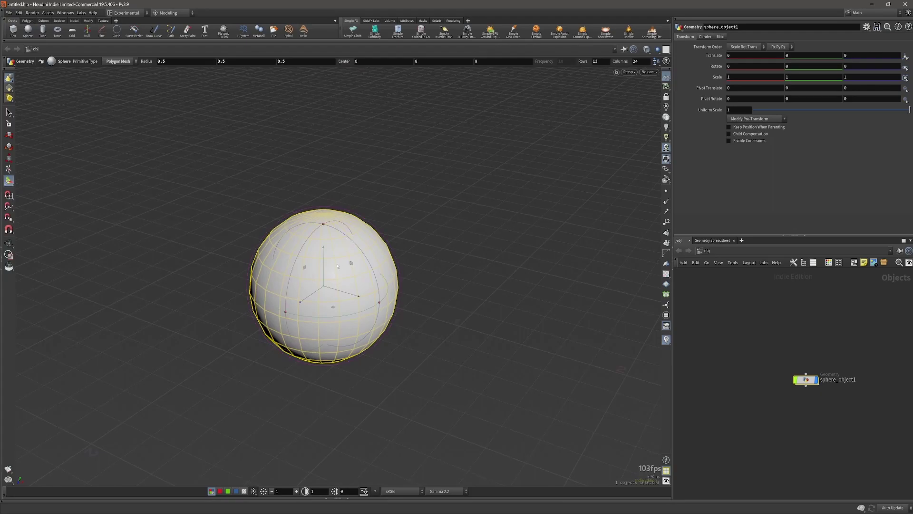
key(c)
click(341, 268)
scroll(341, 269, up, 3)
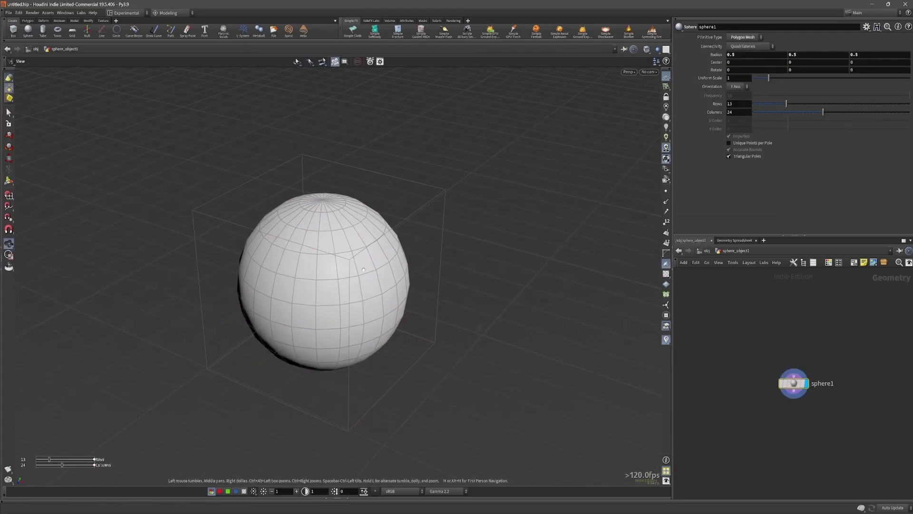
Step: Rotate the sphere -90 degrees about the Z axis so its poles lie sideways
key(Return)
drag(321, 198, 321, 199)
drag(343, 233, 400, 332)
key(space)
scroll(376, 286, down, 2)
middle_drag(373, 273, 397, 260)
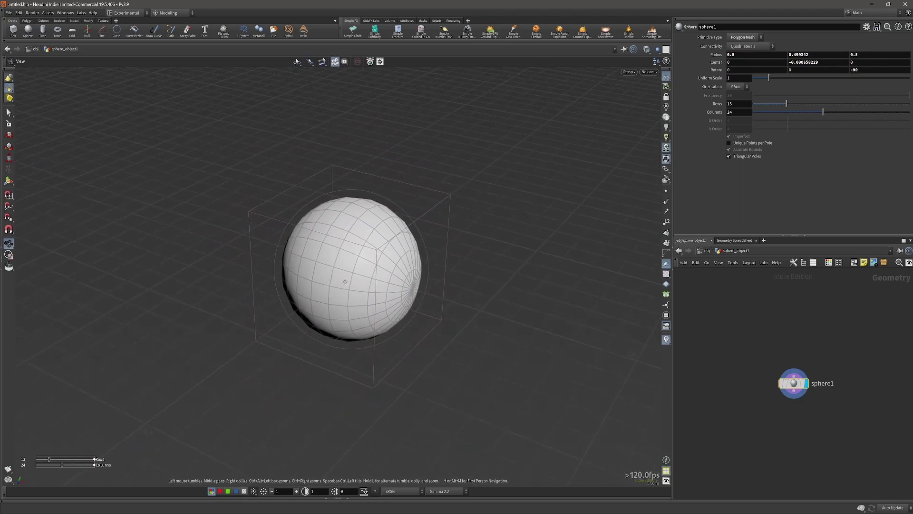
Step: Set the sphere's resolution to 64 columns and 32 rows
double_click(739, 113)
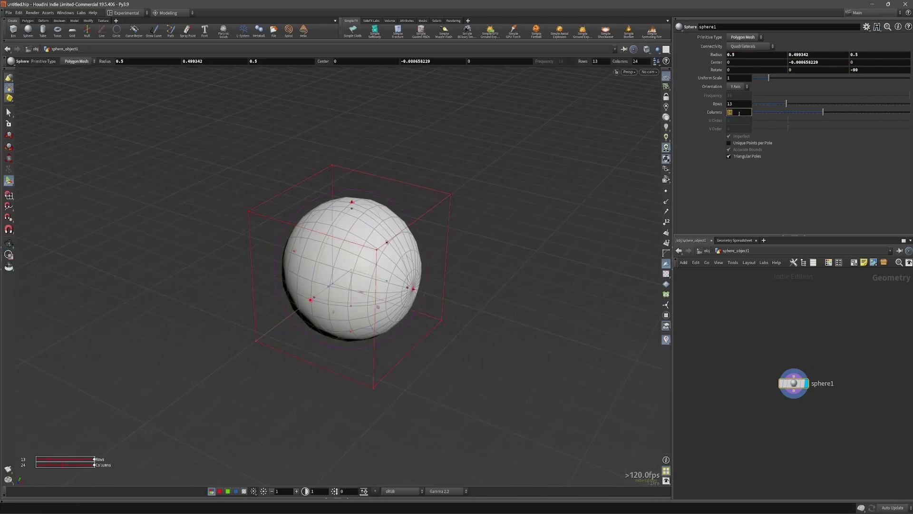
text(64)
key(Return)
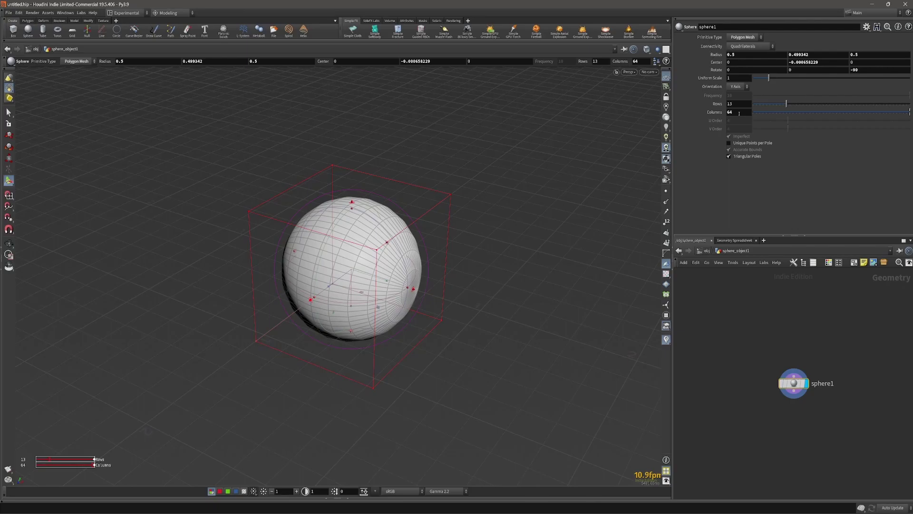
double_click(739, 105)
text(32)
key(Return)
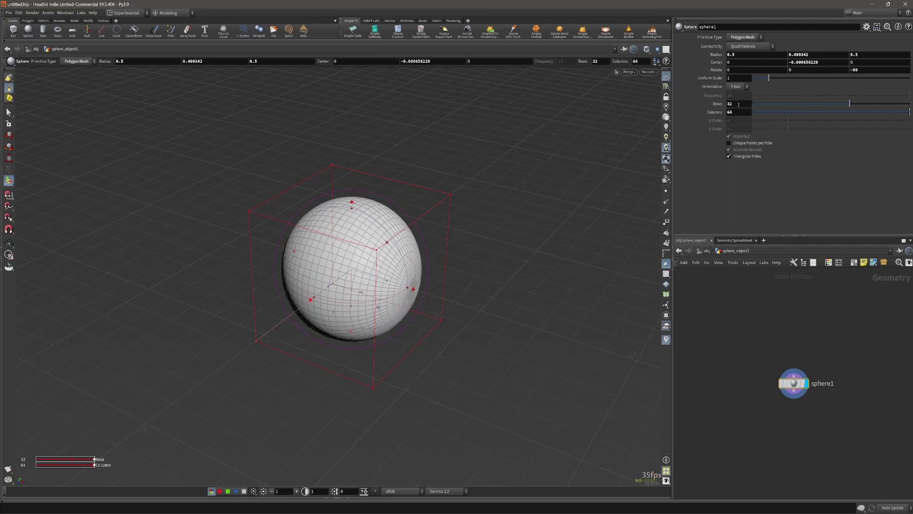
Step: Select a one-face-wide loop of faces running over the sphere from near one pole to the other
alt+middle_drag(404, 223, 402, 210)
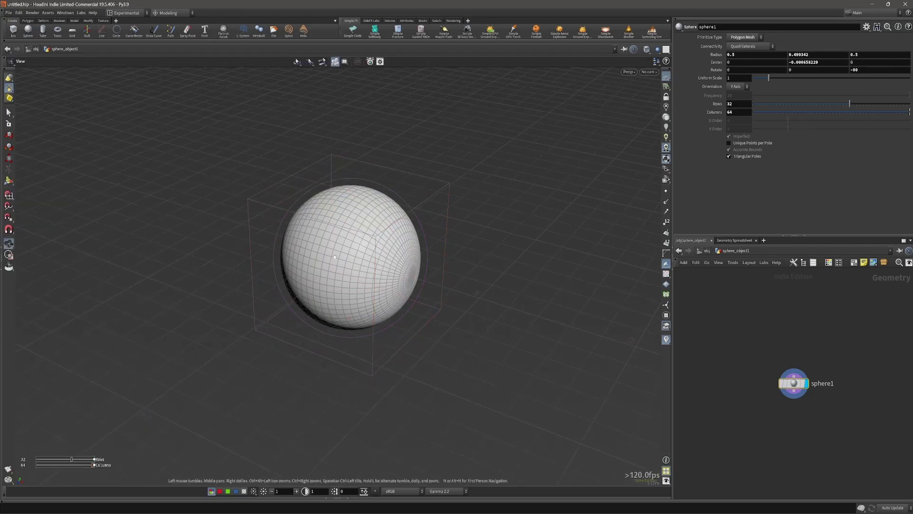
alt+right_drag(402, 210, 392, 246)
drag(392, 246, 383, 263)
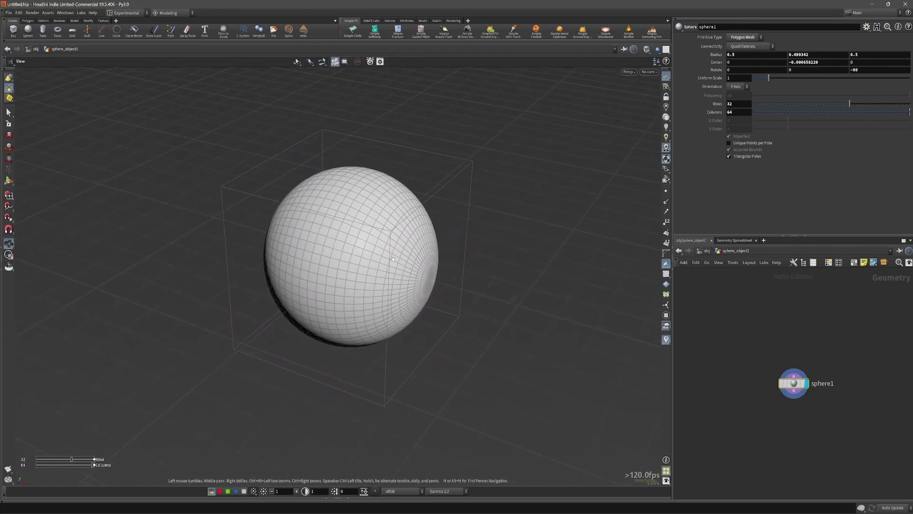
alt+drag(423, 223, 410, 230)
alt+right_drag(410, 230, 441, 228)
alt+middle_drag(440, 228, 419, 246)
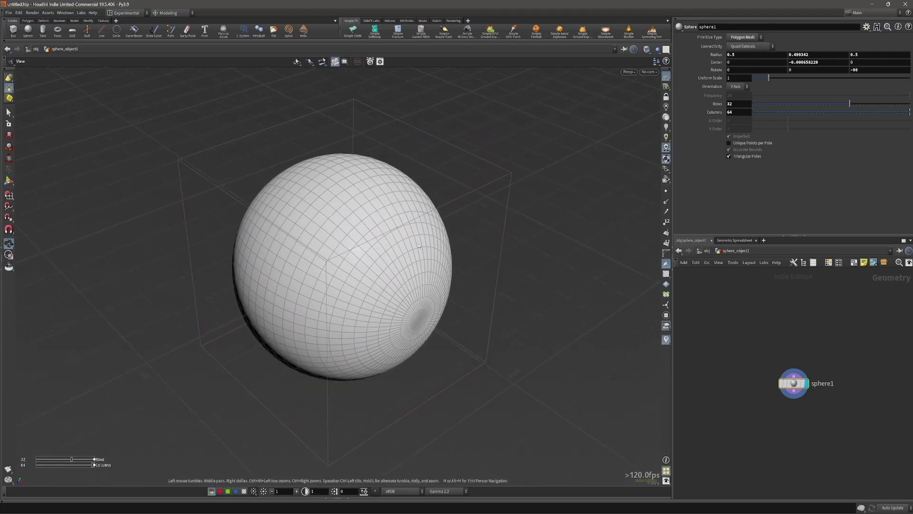
key(s)
alt+drag(419, 246, 392, 258)
alt+right_drag(392, 258, 415, 252)
alt+middle_drag(409, 254, 387, 278)
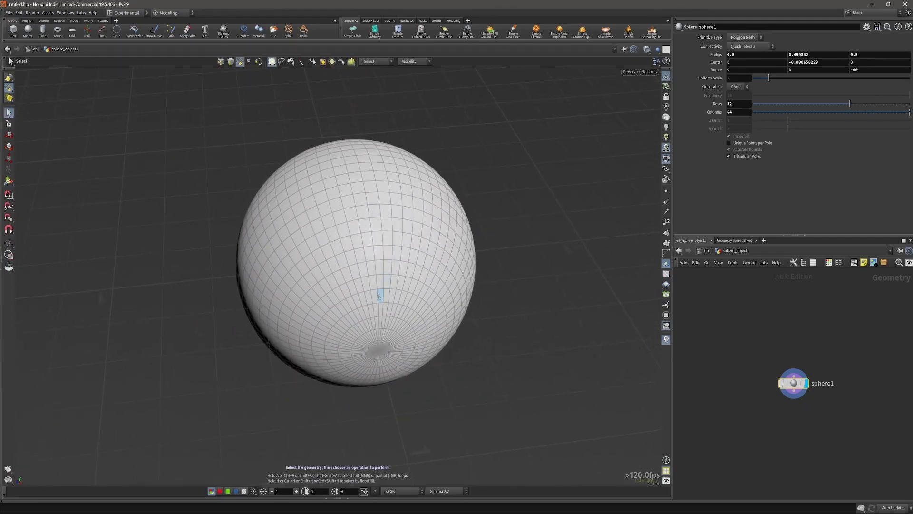
alt+drag(379, 297, 365, 280)
key(a)
middle_click(397, 292)
alt+drag(398, 239, 246, 242)
alt+middle_drag(247, 241, 313, 253)
alt+drag(313, 253, 383, 247)
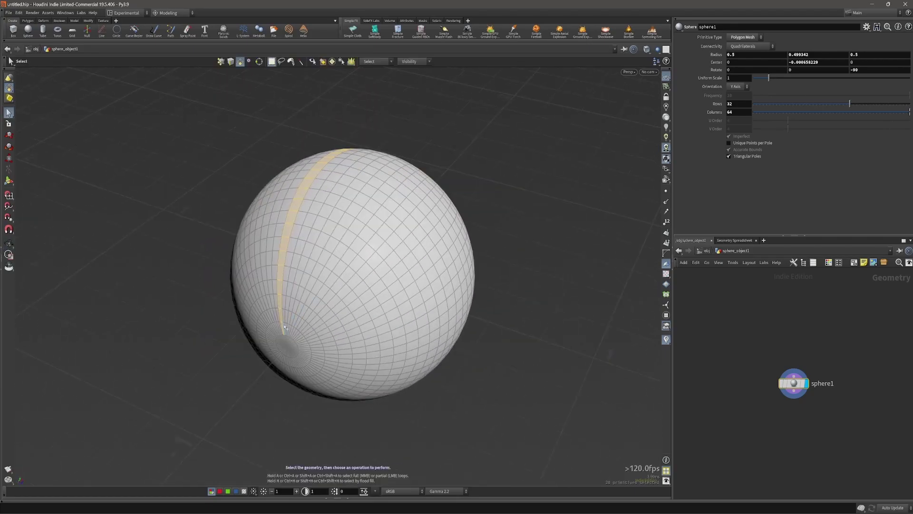
Step: Add a second pole-to-pole strip of faces with four columns between the two, and join both strips across one end
alt+drag(284, 328, 337, 292)
key(s)
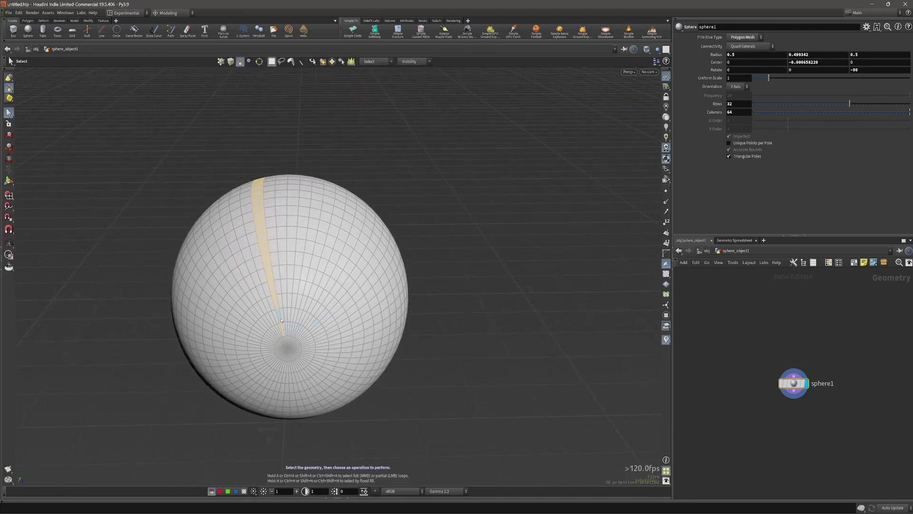
shift+click(294, 316)
alt+middle_drag(294, 316, 279, 389)
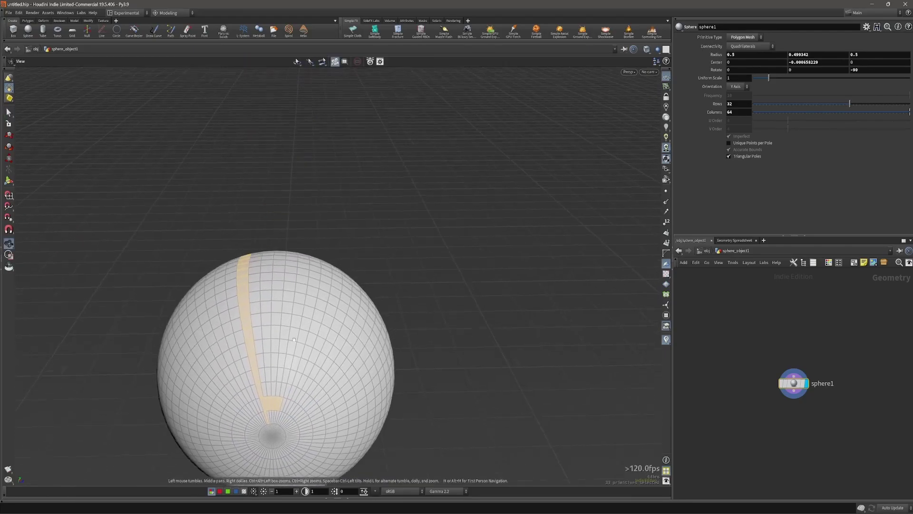
alt+drag(280, 389, 314, 366)
alt+middle_drag(314, 367, 337, 365)
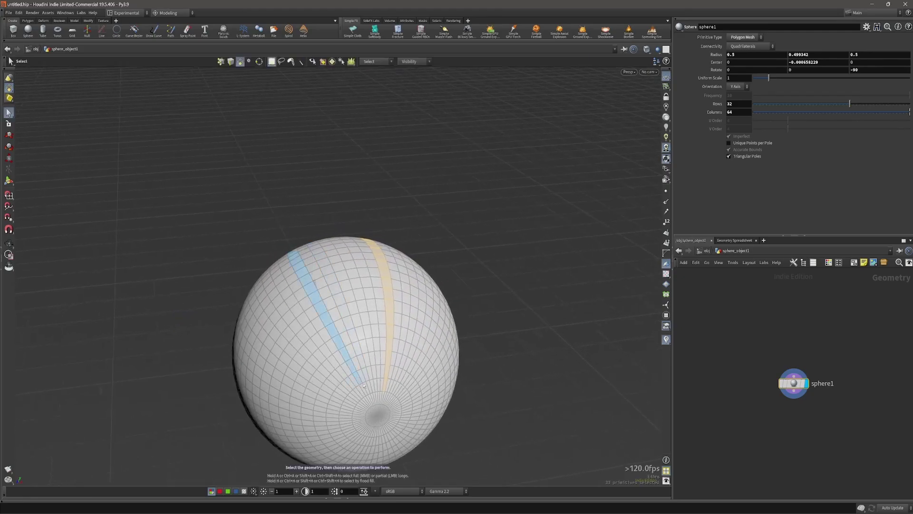
shift+click(371, 384)
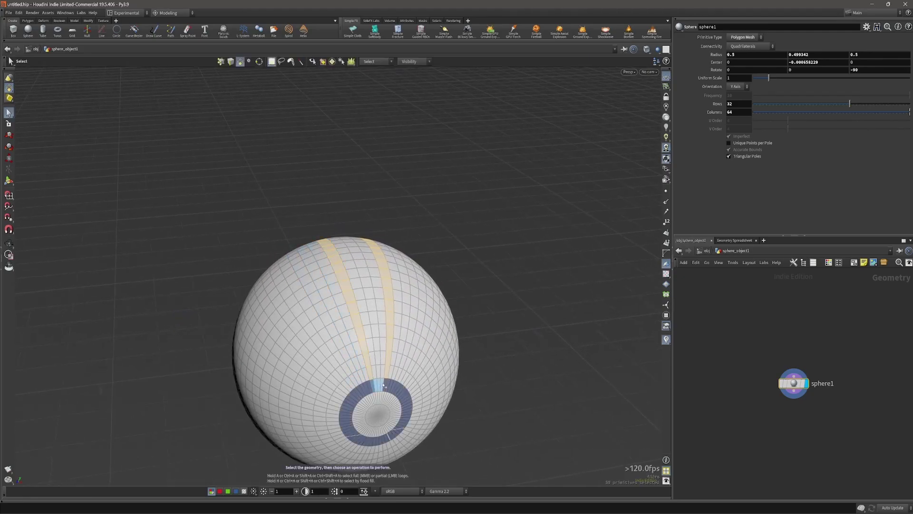
shift+click(384, 384)
Step: Add the remaining connecting faces between the strip ends near the pole to close the selected outline
alt+drag(384, 384, 224, 395)
alt+middle_drag(223, 395, 236, 355)
alt+drag(236, 356, 312, 341)
ctrl+click(293, 442)
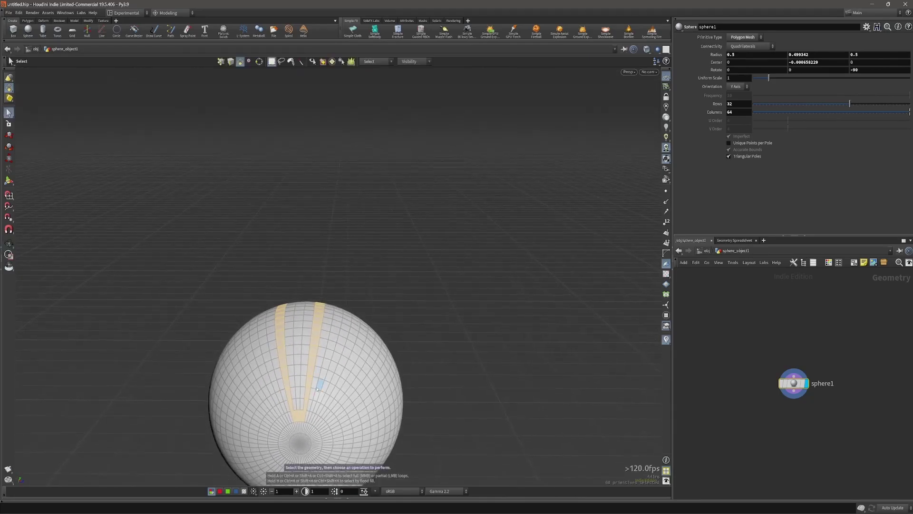
alt+drag(321, 386, 404, 431)
alt+middle_drag(404, 430, 356, 353)
scroll(357, 353, up, 1)
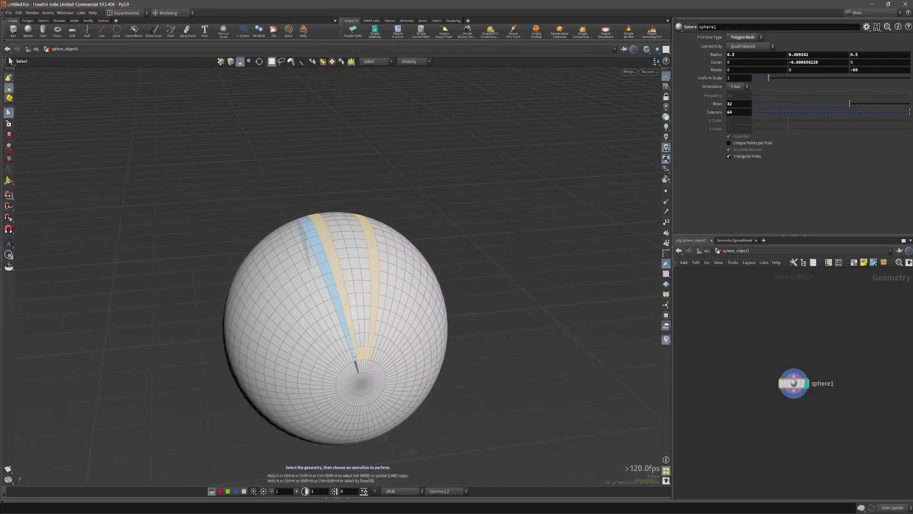
shift+click(357, 353)
alt+drag(357, 354, 347, 367)
Step: Extend the selection to all faces inside the outline and delete the selected panel with a Blast
shift+click(371, 285)
alt+drag(371, 285, 649, 257)
key(Delete)
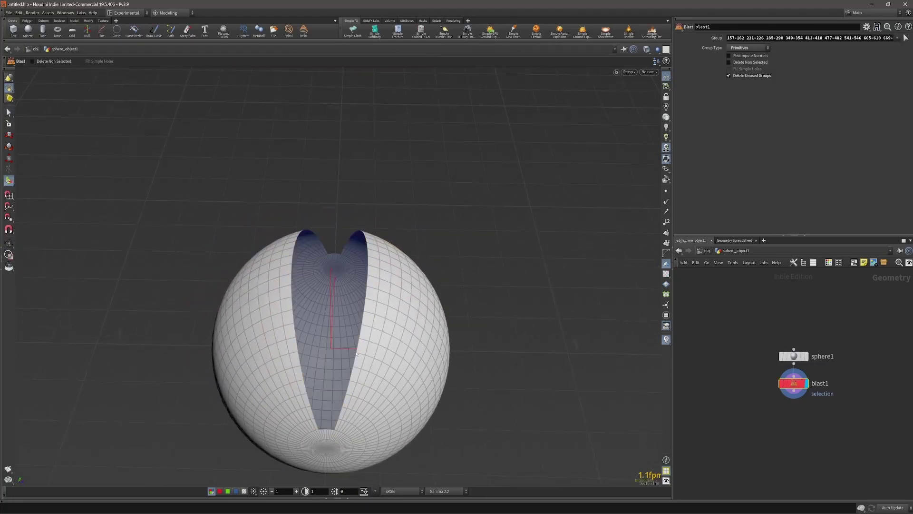
Step: Turn on Delete Non Selected for the Blast so only the curved panel is kept
alt+middle_drag(338, 387, 375, 309)
alt+drag(375, 310, 414, 271)
alt+middle_drag(414, 271, 388, 288)
key(Return)
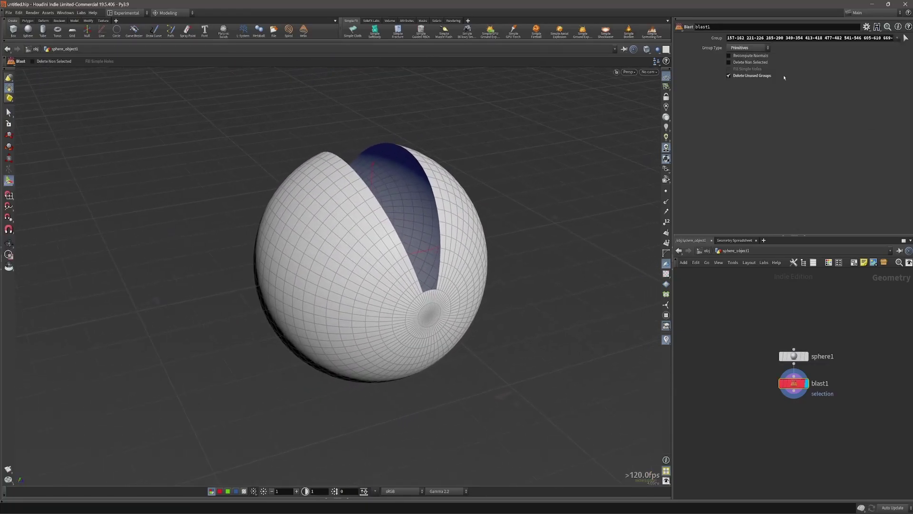
click(740, 62)
key(Escape)
drag(487, 198, 445, 251)
key(Return)
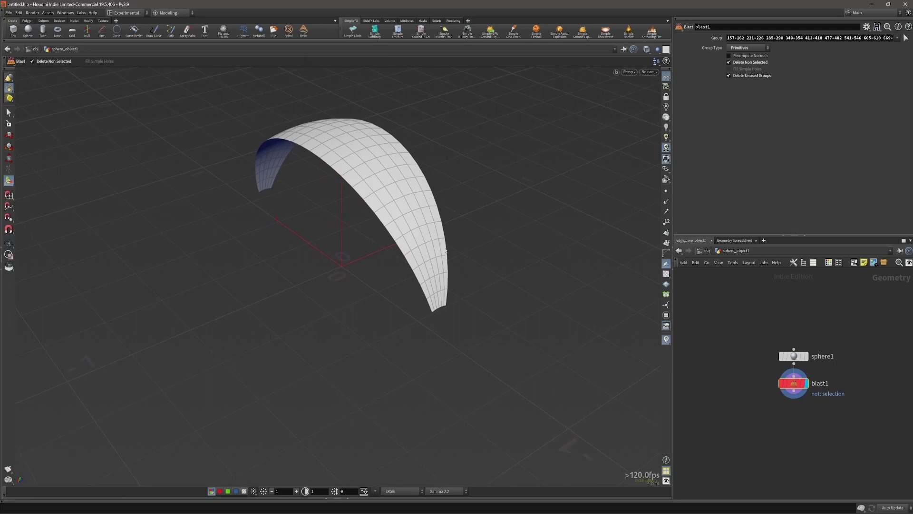
Step: Select the surplus faces at the end of the curved panel and delete them with another Blast
alt+drag(429, 304, 491, 326)
key(s)
shift+drag(305, 199, 334, 201)
key(Delete)
Step: Select the whole curved panel and thicken it with PolyExtrude to a distance of about 0.033
drag(436, 225, 404, 289)
alt+drag(420, 233, 458, 261)
double_click(415, 247)
key(c)
click(464, 262)
click(478, 261)
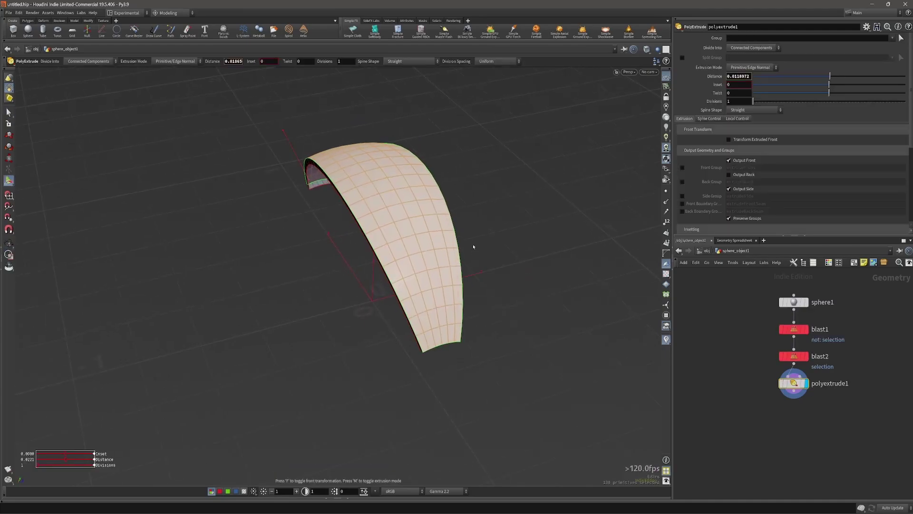
key(Escape)
drag(474, 243, 417, 250)
key(Return)
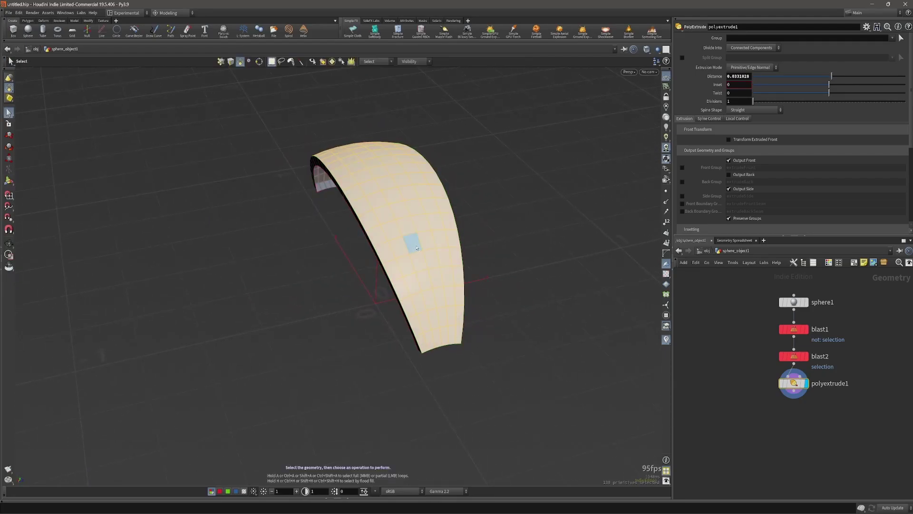
Step: Select the whole thickened panel and smooth it with a Subdivide at depth 1
key(Escape)
drag(414, 246, 401, 226)
key(s)
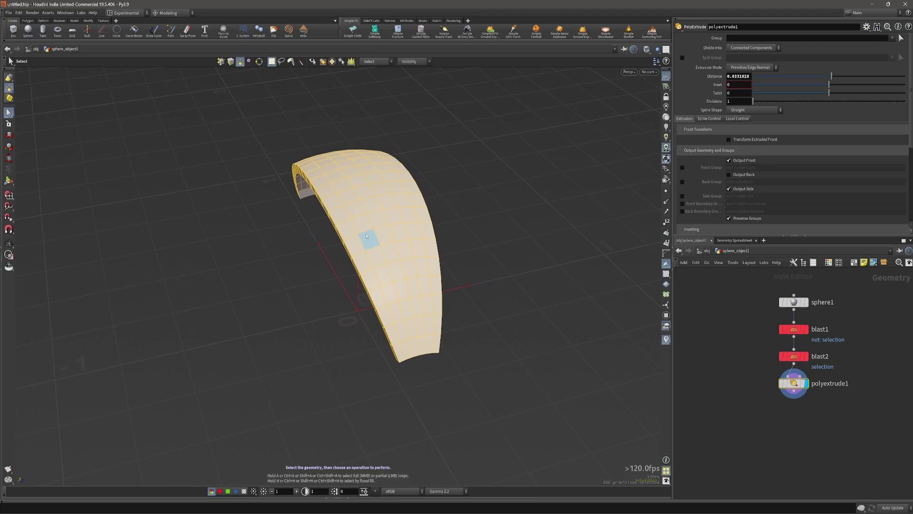
key(c)
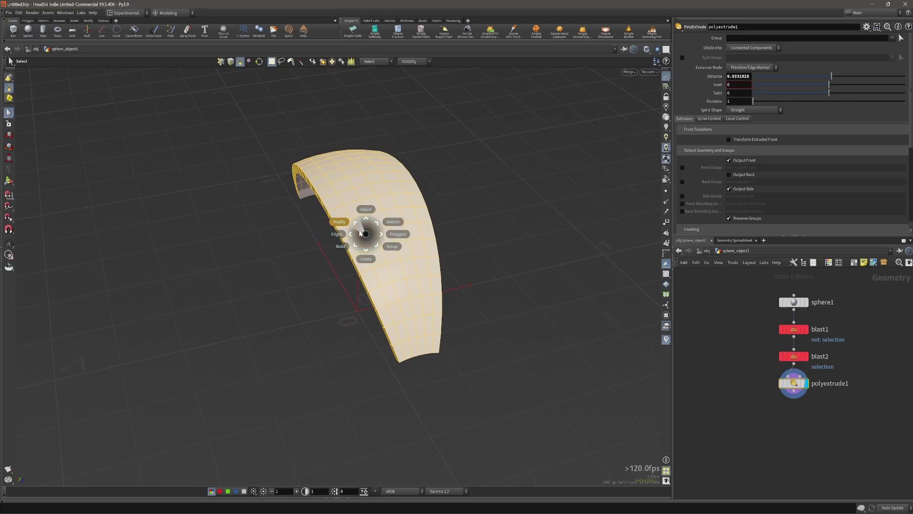
click(362, 231)
click(374, 240)
key(Return)
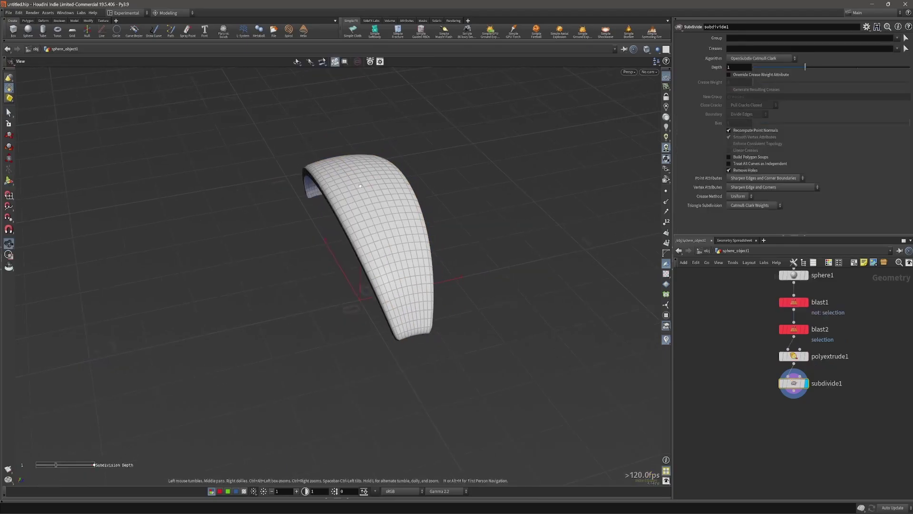
alt+drag(374, 241, 369, 169)
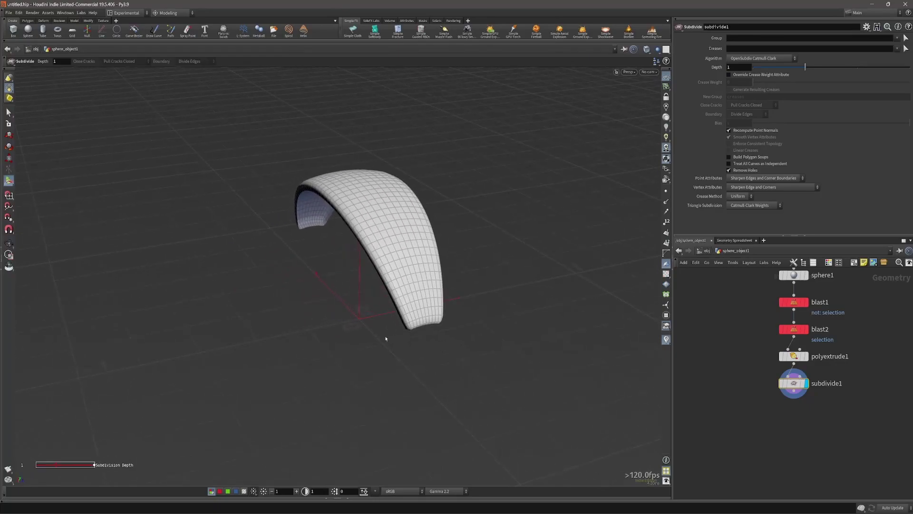
Step: Insert an edge loop with PolySplit directly after polyextrude1, close to the near end of the curved panel
alt+right_drag(385, 339, 560, 303)
mouse_move(455, 318)
alt+mouse_down()
mouse_move(423, 336)
mouse_move(439, 323)
mouse_move(413, 301)
mouse_move(418, 295)
mouse_move(421, 316)
mouse_move(450, 309)
alt+mouse_up()
click(794, 356)
key(c)
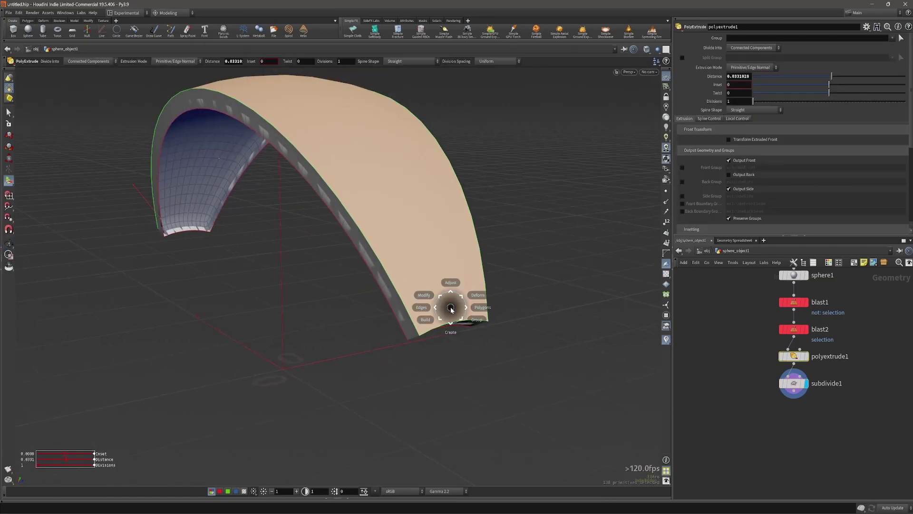
click(441, 308)
click(429, 309)
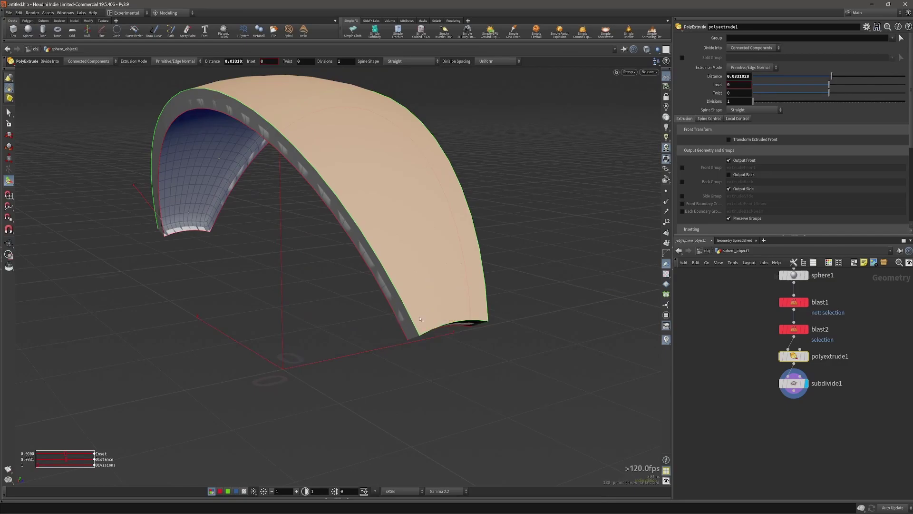
alt+drag(429, 311, 437, 301)
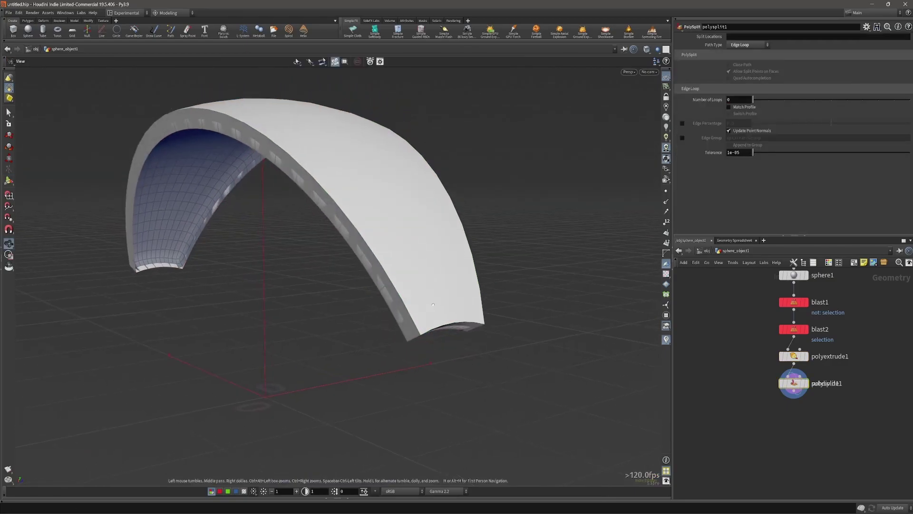
click(418, 330)
key(Return)
alt+drag(413, 345, 400, 321)
alt+middle_drag(399, 321, 572, 340)
Step: Insert another PolySplit edge loop close to the panel's opposite end and tidy the node layout
key(q)
alt+drag(319, 272, 245, 359)
alt+middle_drag(244, 359, 369, 279)
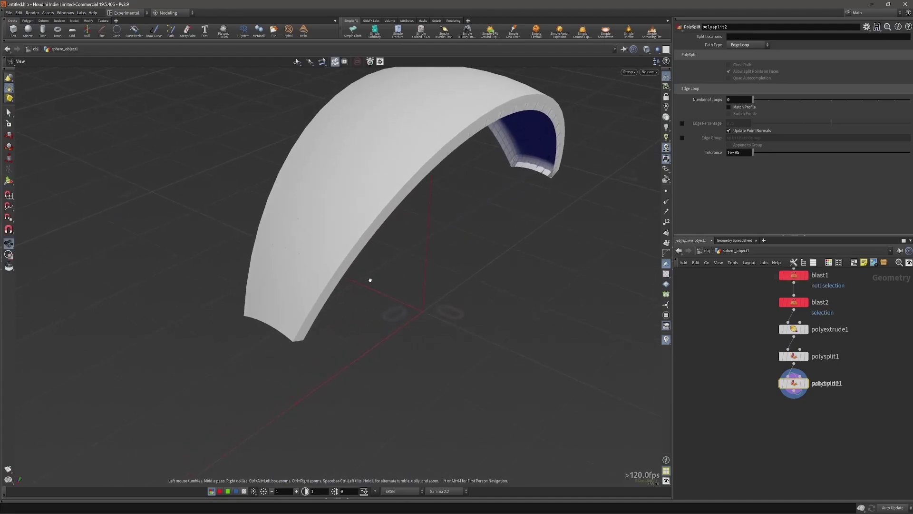
alt+right_drag(370, 279, 421, 296)
alt+drag(422, 295, 283, 293)
key(ctrl+l)
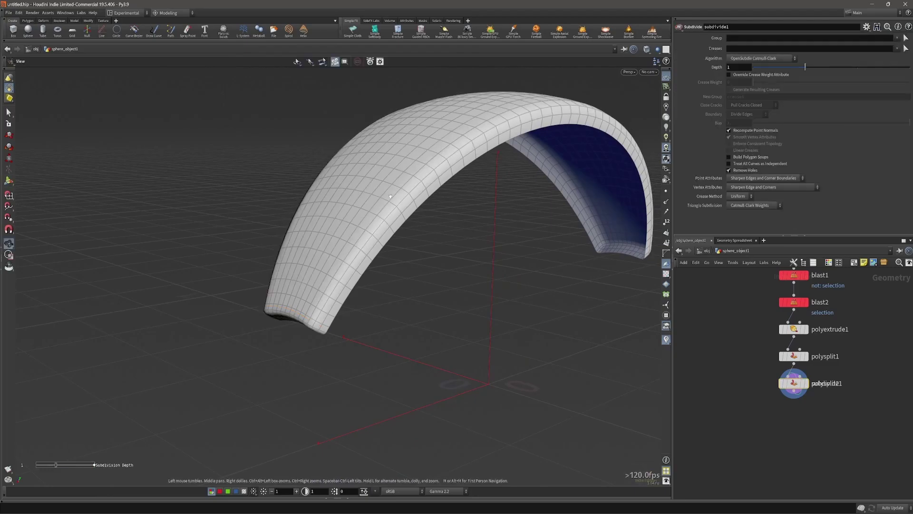
alt+middle_drag(390, 195, 281, 266)
alt+right_drag(281, 266, 314, 207)
alt+drag(314, 207, 181, 214)
alt+middle_drag(389, 278, 374, 259)
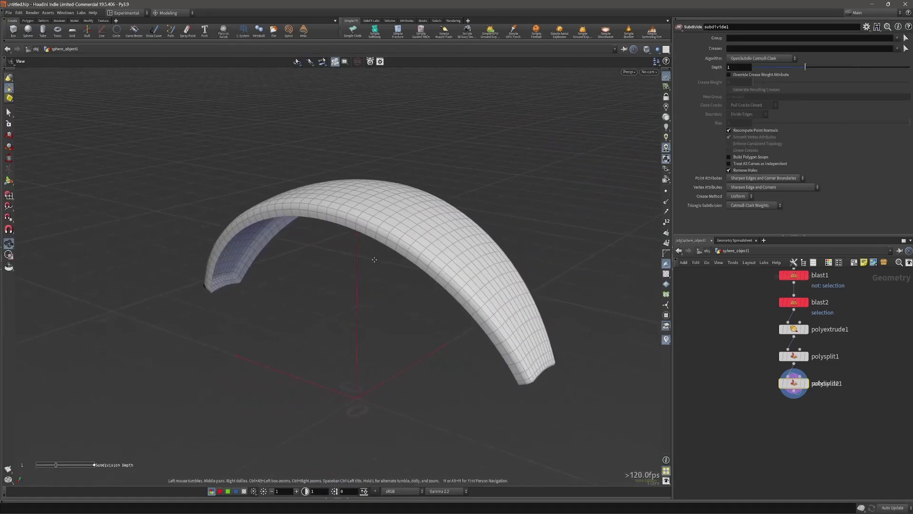
drag(374, 260, 480, 317)
key(Return)
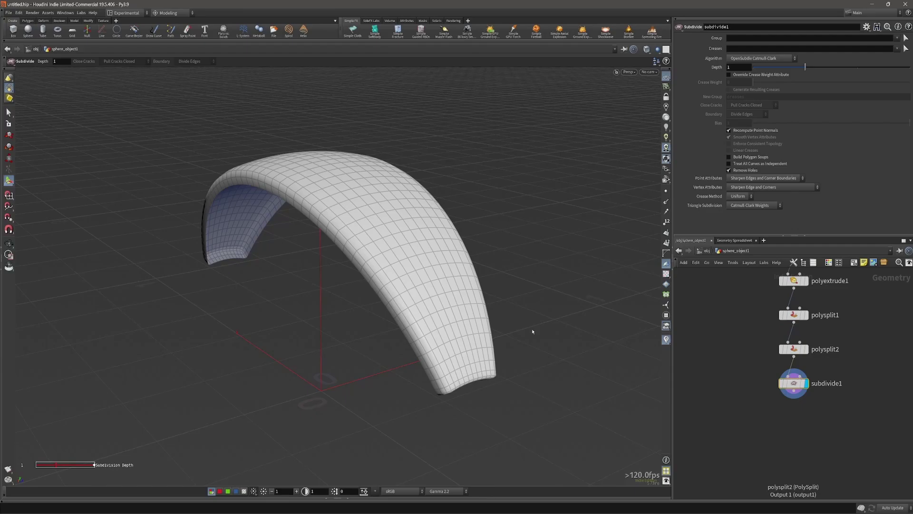
Step: Step back and forth through the PolyExtrude, PolySplit and Subdivide nodes to review each operation
key(Page_Up)
key(Page_Down)
key(Page_Up)
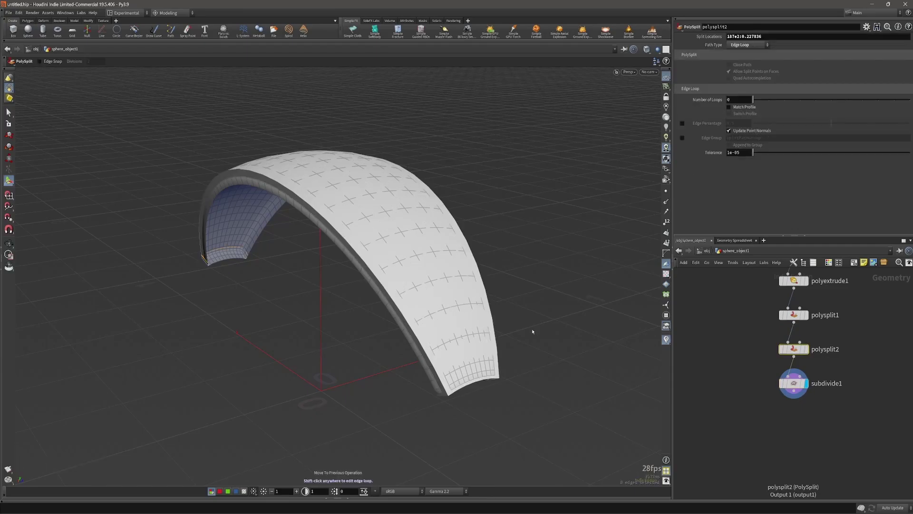
key(Page_Down)
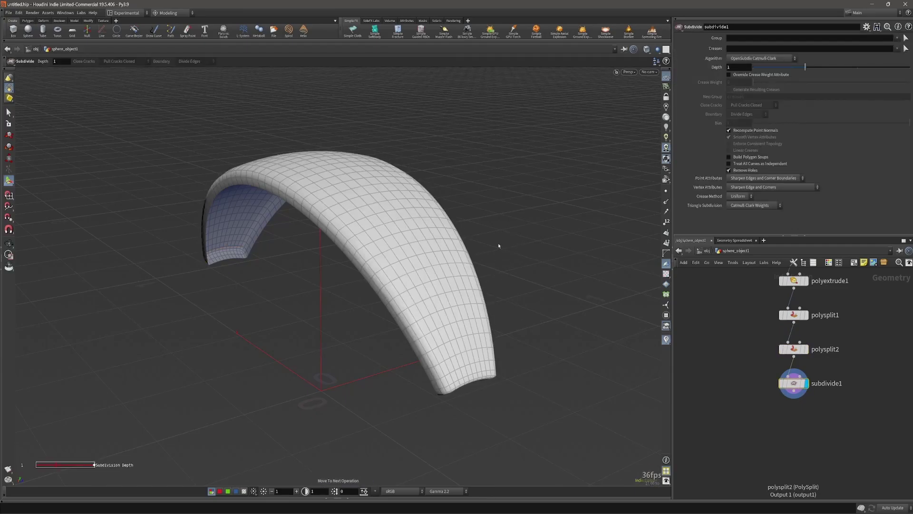
key(Up)
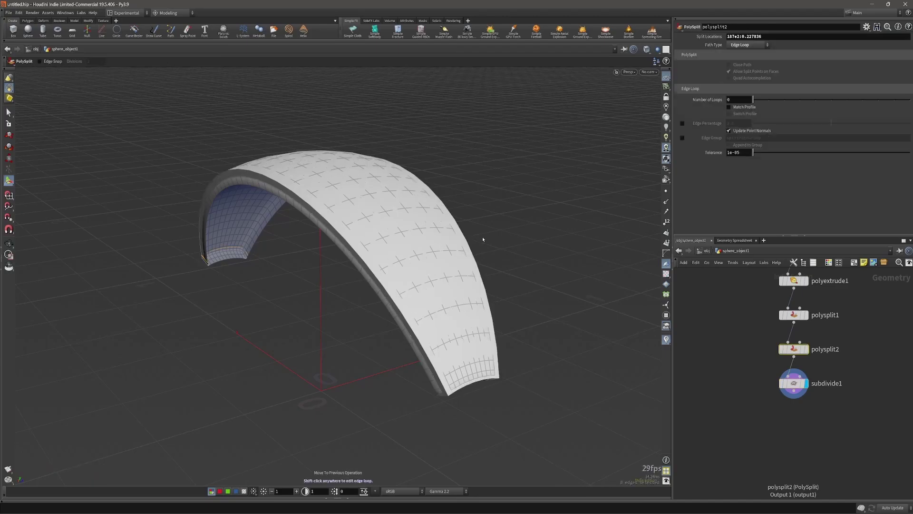
key(Down)
key(Up)
middle_drag(821, 362, 808, 370)
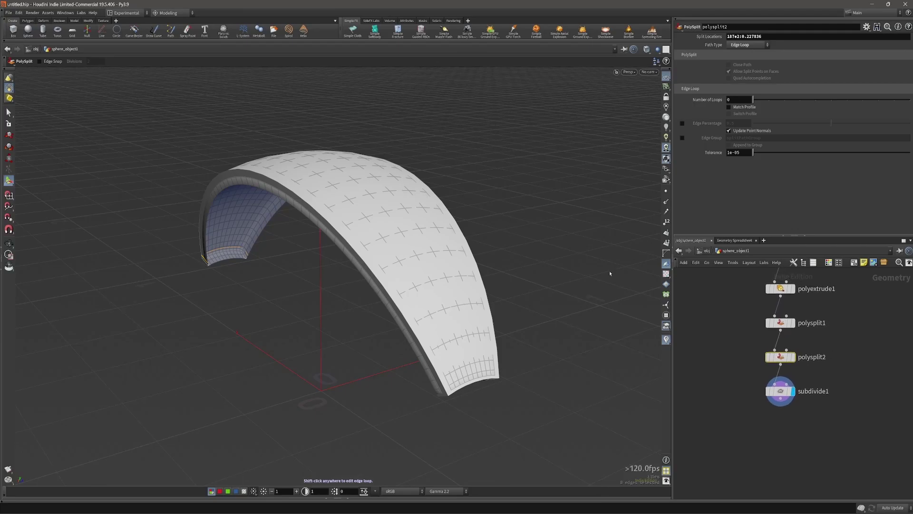
mouse_move(773, 362)
key(Page_Up)
key(Page_Up)
key(Page_Down)
key(Page_Down)
key(Page_Down)
key(Page_Up)
key(Page_Up)
key(Page_Up)
key(Page_Down)
key(Page_Down)
key(Page_Down)
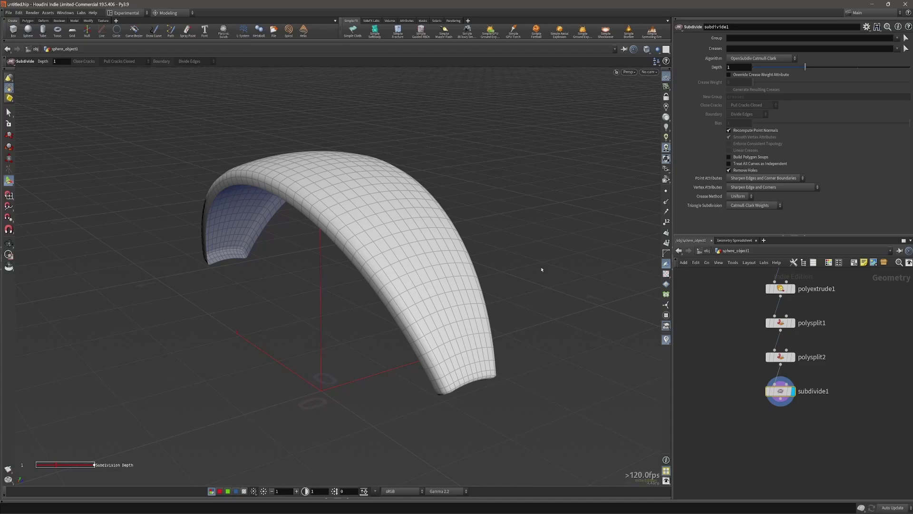
Step: Open the Logitech mouse software, compare the MX Master 3 button assignments for Houdini and Microsoft Edge, and close it
key(super)
text(logi)
key(Return)
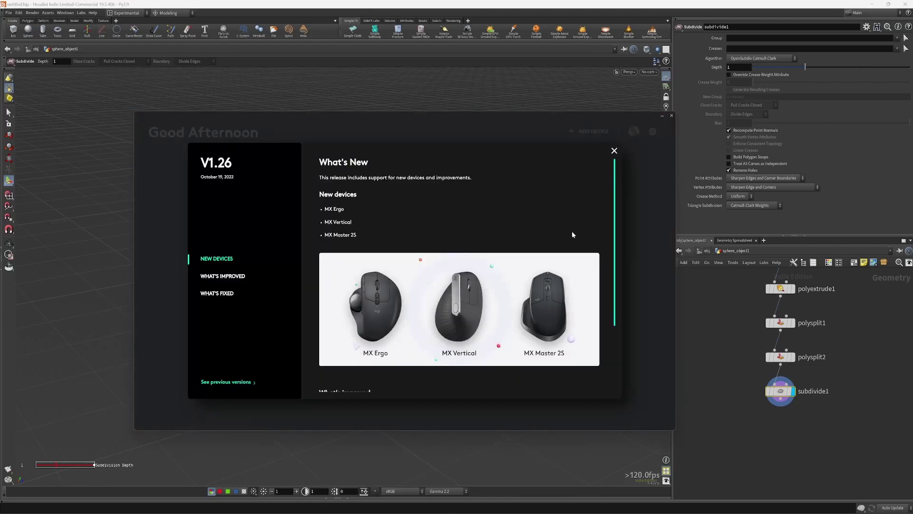
click(614, 150)
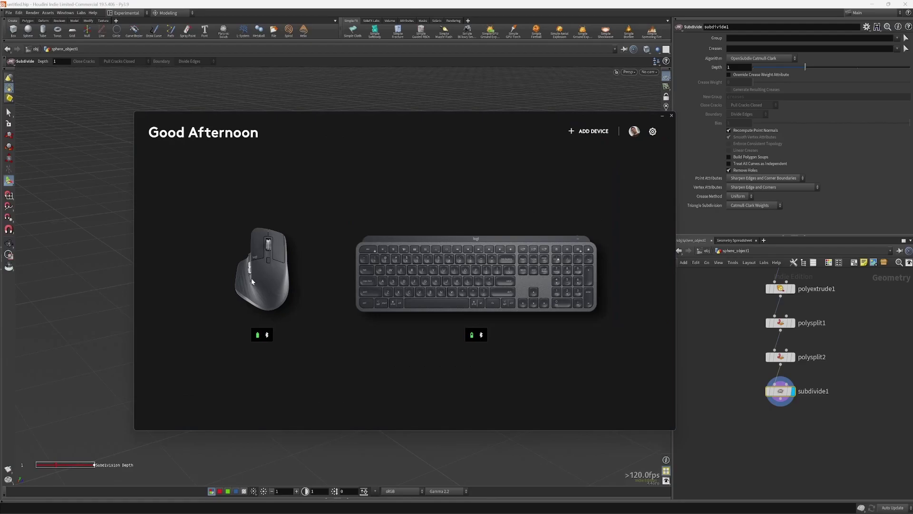
click(261, 275)
click(618, 131)
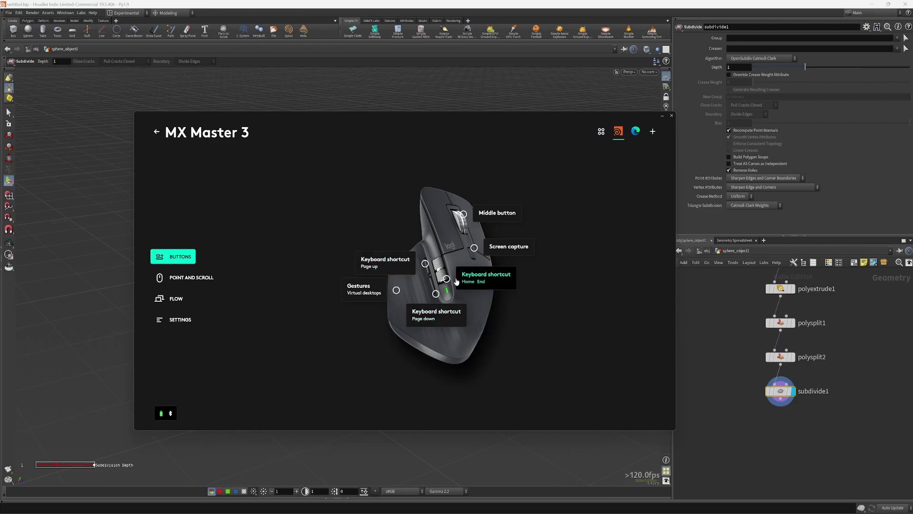
click(636, 130)
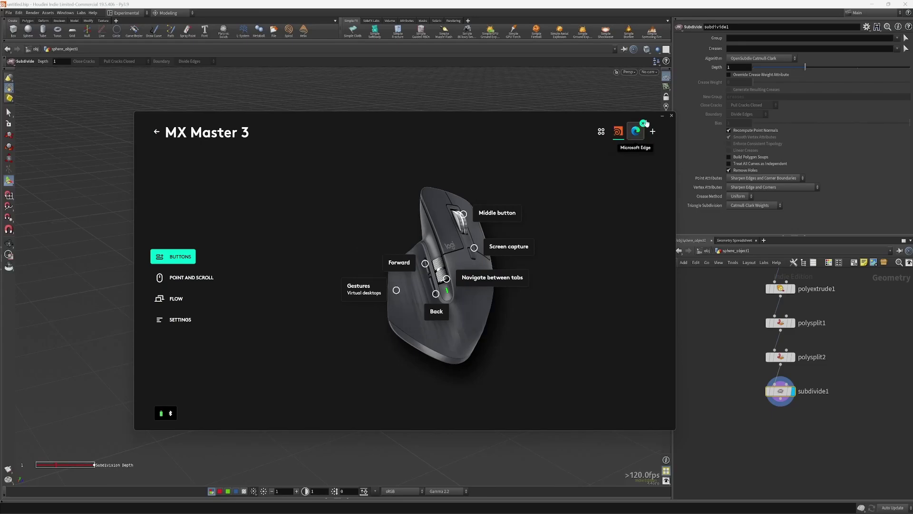
click(618, 131)
click(671, 116)
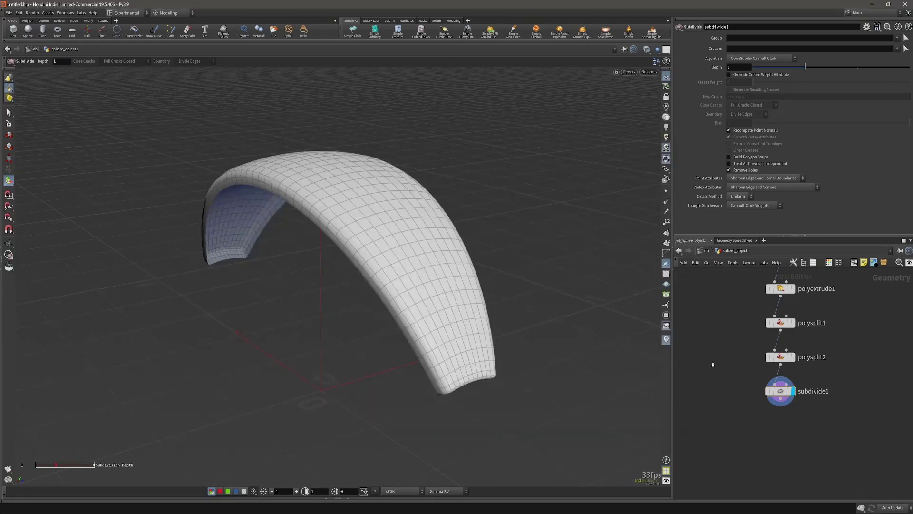
Step: Bring the whole node chain into view and jump repeatedly between its first and last operations, sphere1 and subdivide1
scroll(713, 365, down, 5)
middle_drag(716, 367, 756, 396)
scroll(731, 381, up, 2)
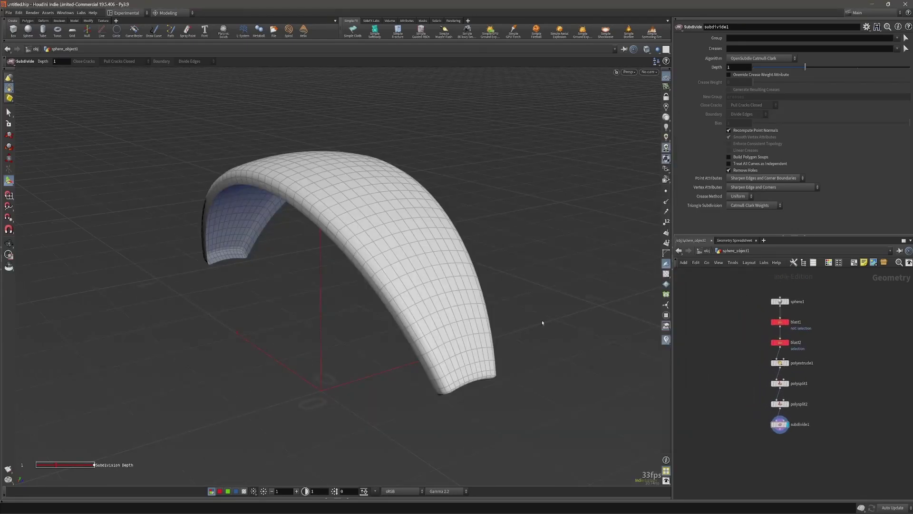
right_click(533, 317)
key(shift+Page_Up)
key(shift+Page_Down)
key(shift+Page_Up)
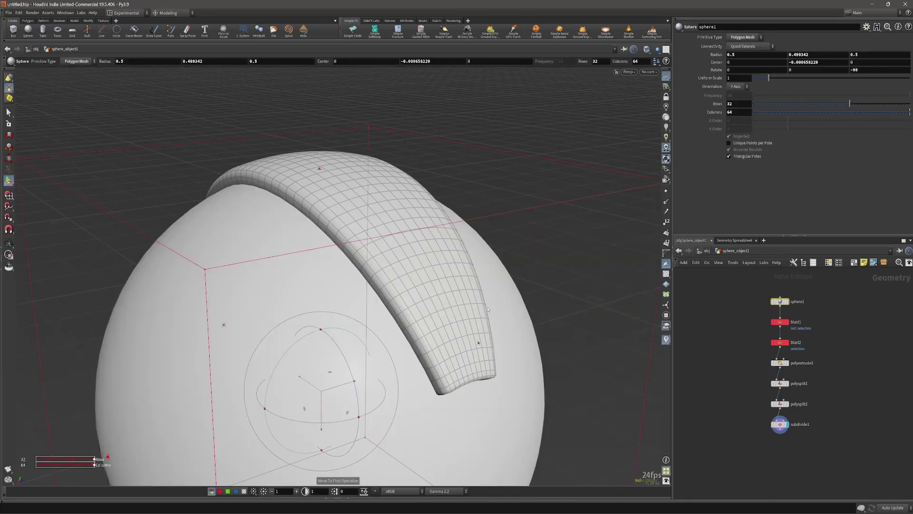
key(shift+Down)
key(shift+Up)
key(shift+Down)
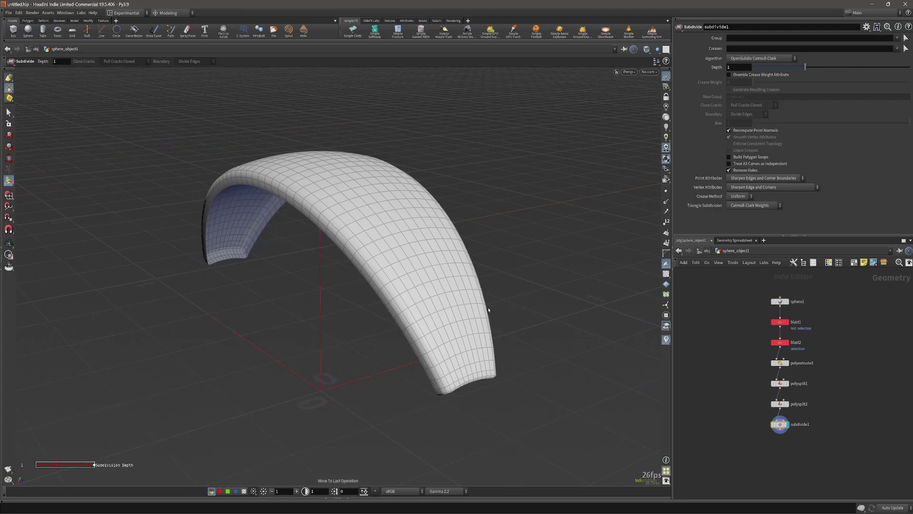
key(shift+Up)
key(shift+Down)
drag(489, 309, 403, 301)
key(Return)
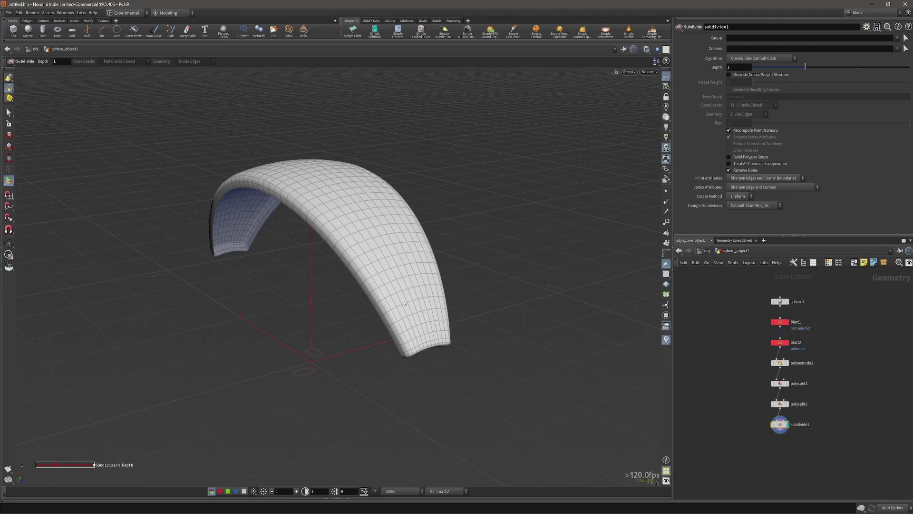
alt+right_drag(405, 304, 505, 302)
alt+drag(505, 302, 362, 296)
key(Return)
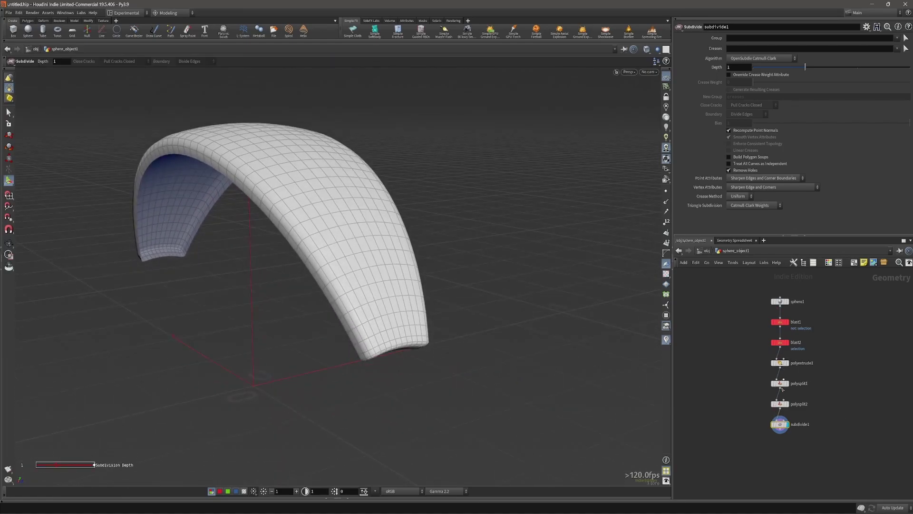
Step: Select the entire subdivided panel and duplicate it with Copy and Transform, with a total number of 2
alt+drag(418, 305, 357, 274)
key(Return)
key(n)
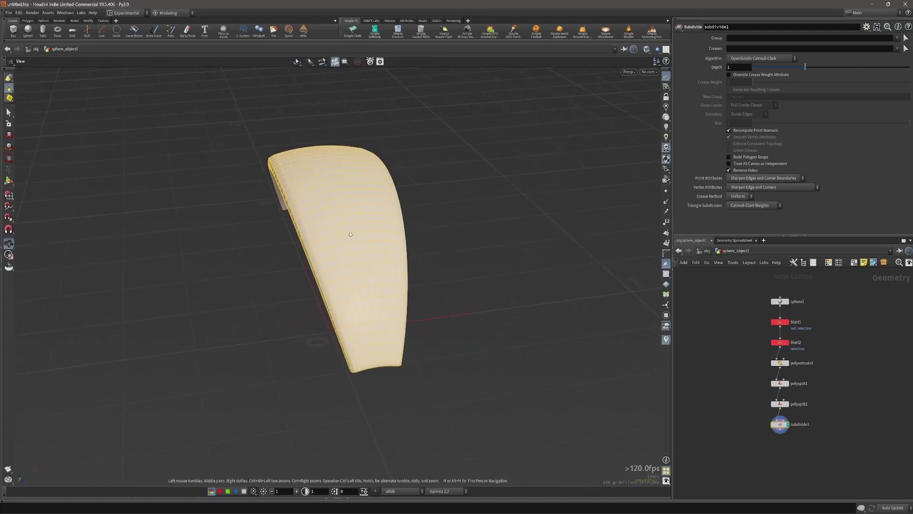
alt+drag(351, 235, 371, 246)
key(c)
click(366, 241)
click(363, 232)
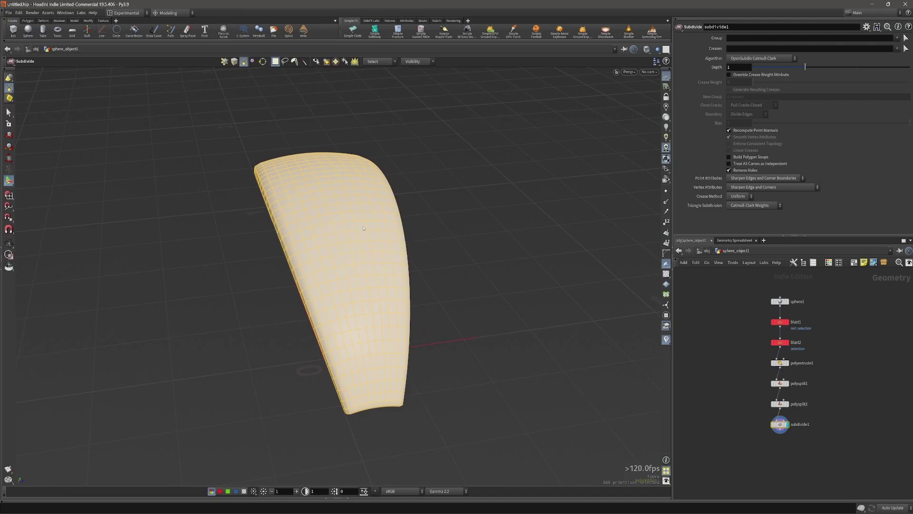
scroll(370, 217, down, 2)
alt+drag(370, 217, 374, 186)
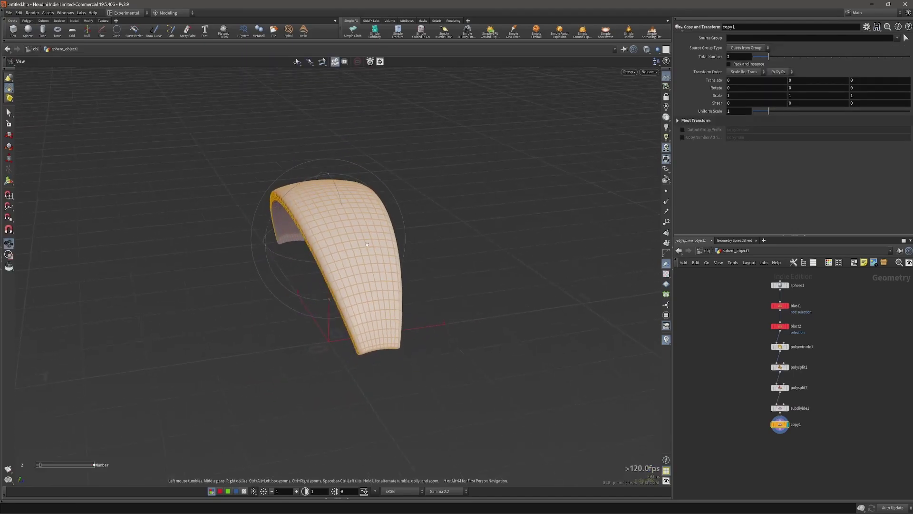
Step: Reset the copy's pivot Y translation to 0 and rotate the copy 45° about X
click(699, 120)
ctrl+middle_click(805, 131)
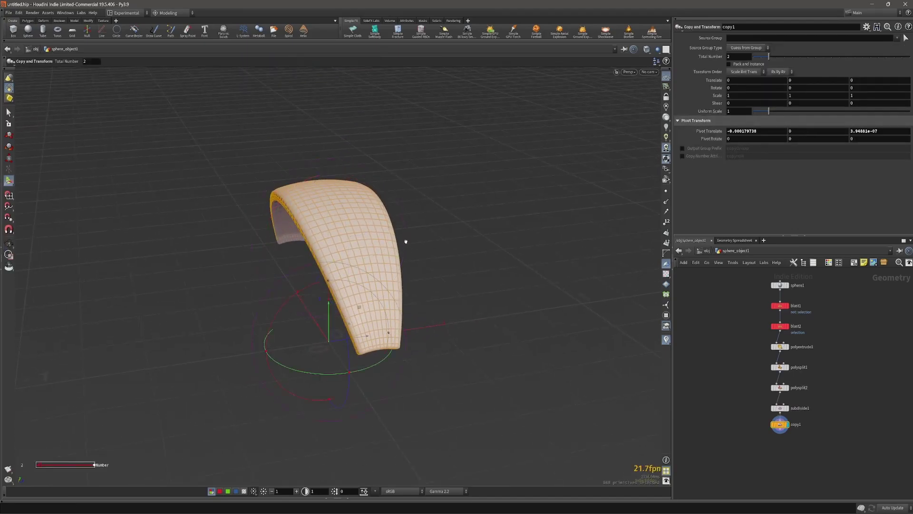
scroll(380, 266, down, 2)
alt+drag(369, 286, 347, 295)
alt+drag(323, 263, 344, 266)
alt+drag(343, 266, 327, 247)
scroll(327, 247, up, 1)
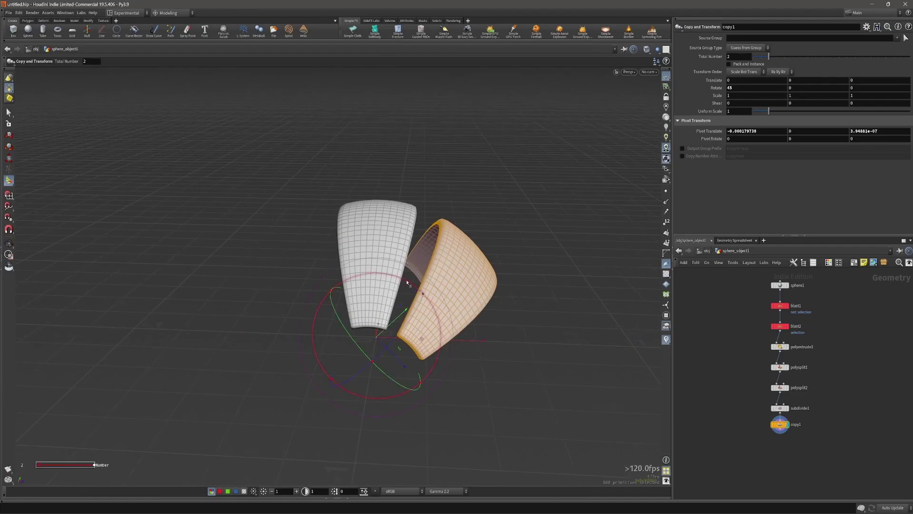
Step: Open the transform handle's parameters for the copied panel and set the angle step to 1
right_click(408, 282)
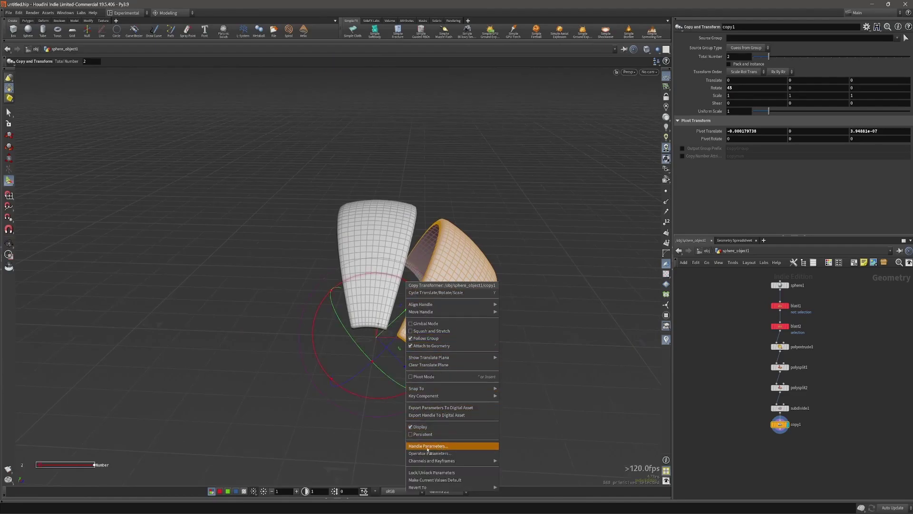
click(427, 449)
drag(435, 418, 452, 419)
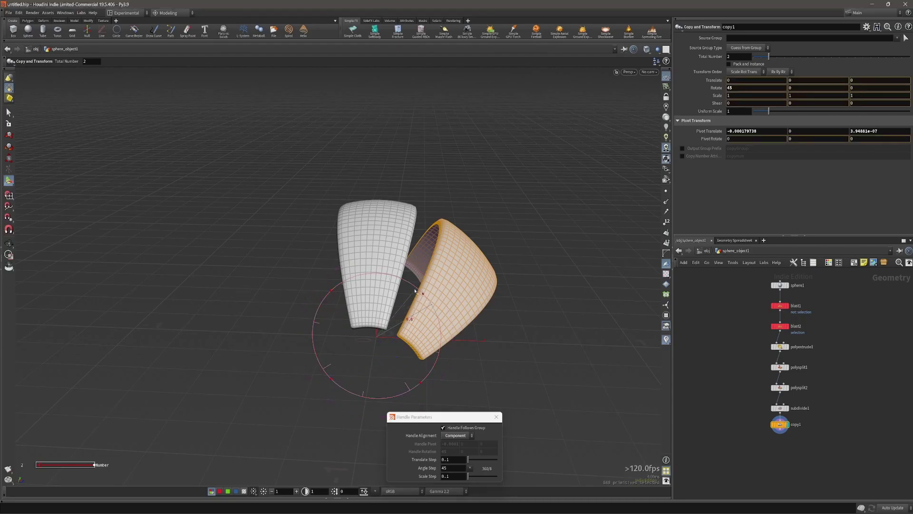
mouse_move(433, 306)
mouse_down()
mouse_move(385, 265)
mouse_move(437, 313)
mouse_up()
alt+middle_drag(449, 340, 447, 316)
drag(460, 416, 512, 398)
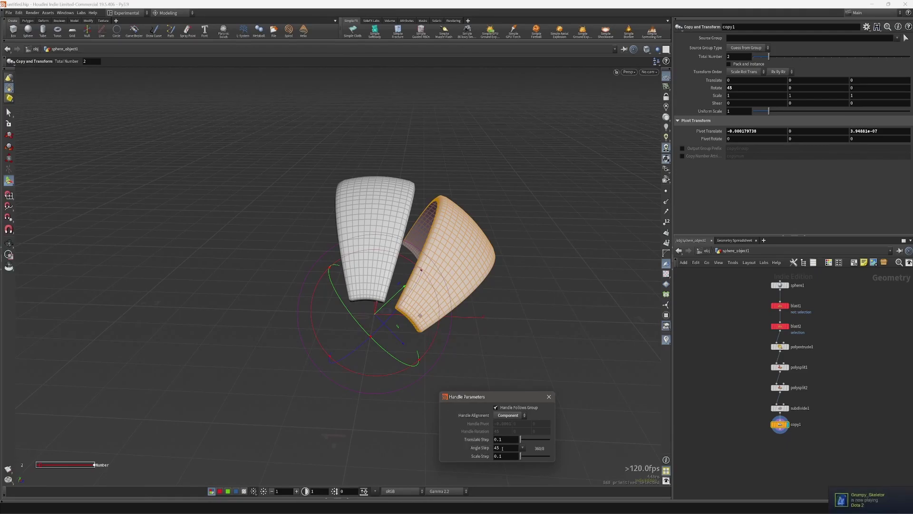
click(523, 449)
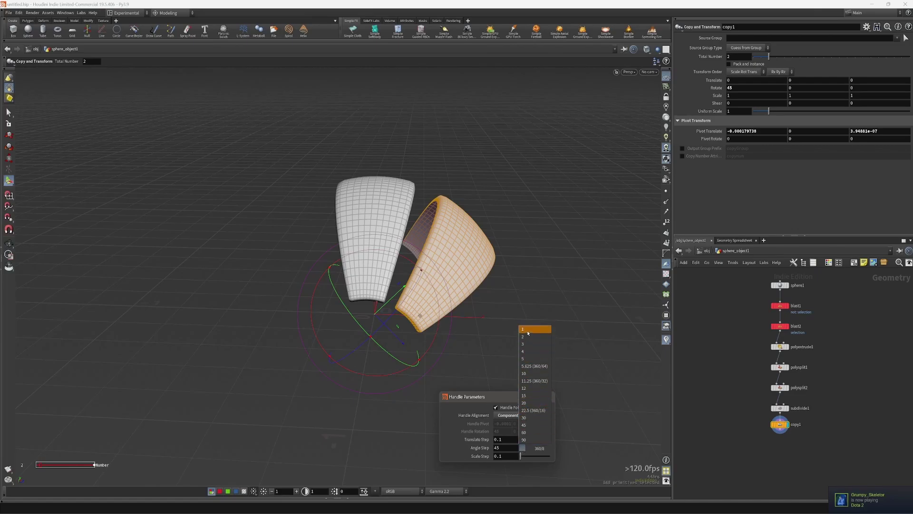
click(528, 332)
Step: Rotate the copied panel to 34° about X so it fits against the original, and close the handle parameters
scroll(408, 260, up, 2)
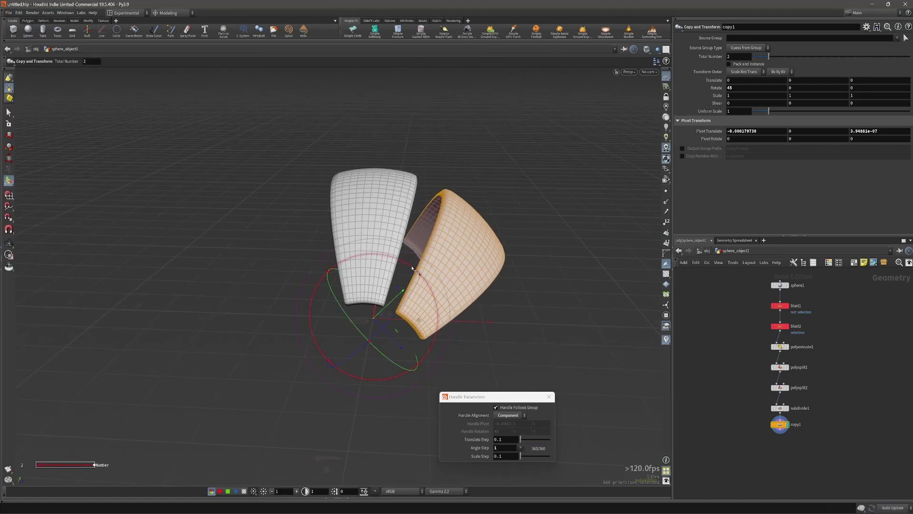
drag(412, 270, 504, 375)
scroll(514, 392, down, 2)
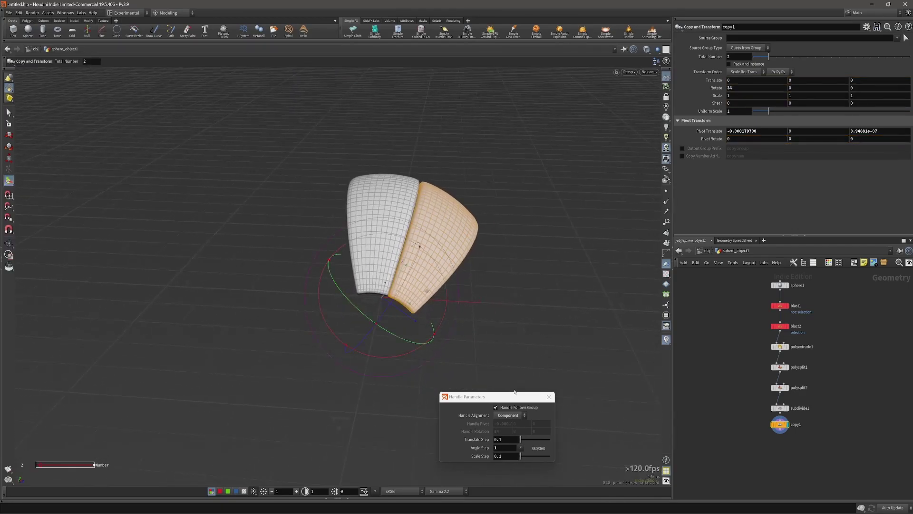
click(547, 398)
Step: Raise the total number of panel copies to 4
mouse_move(426, 257)
alt+mouse_down()
mouse_move(475, 252)
mouse_move(422, 256)
alt+mouse_up()
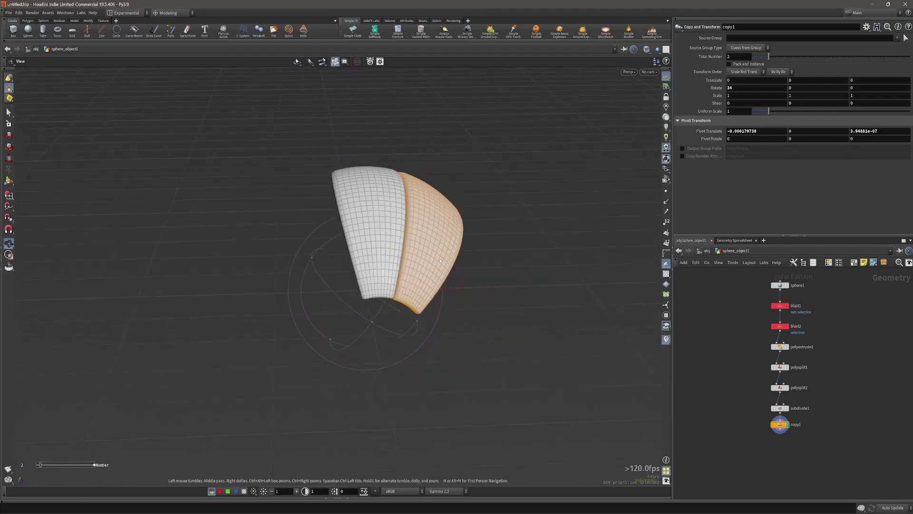
alt+middle_drag(422, 255, 398, 252)
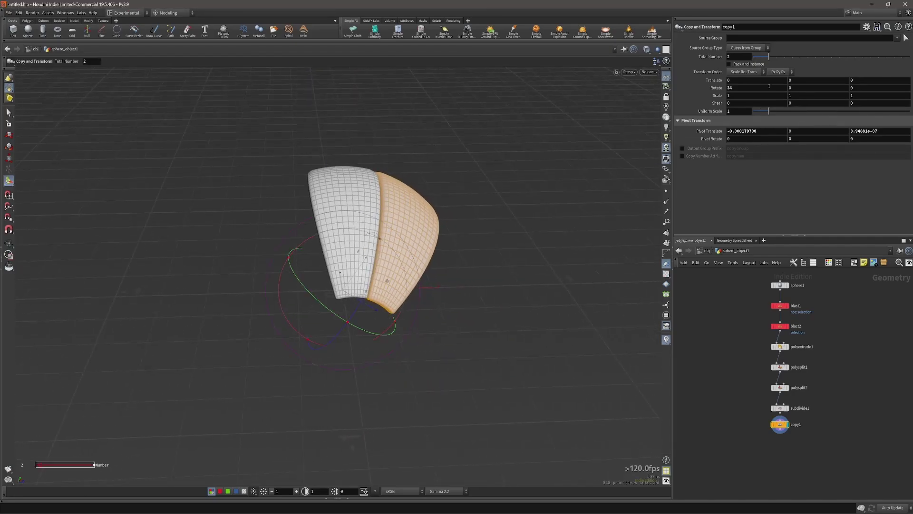
alt+middle_drag(442, 248, 430, 221)
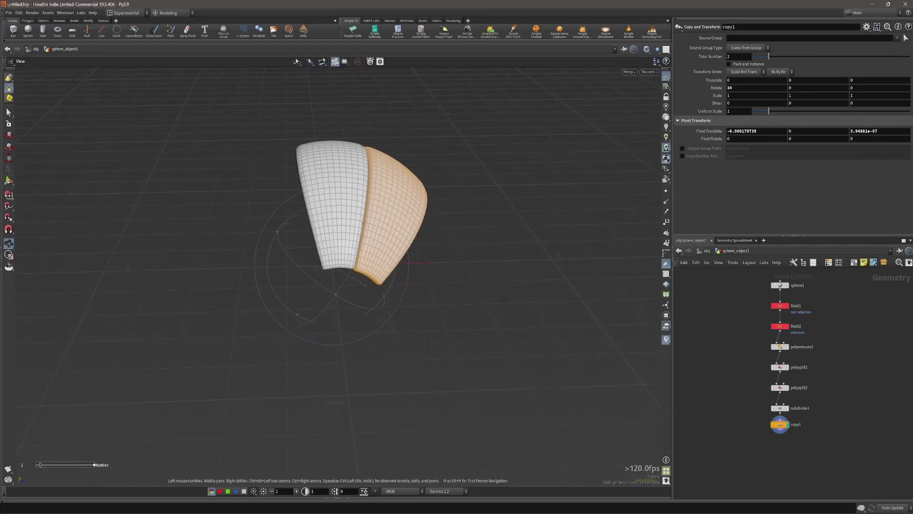
key(Escape)
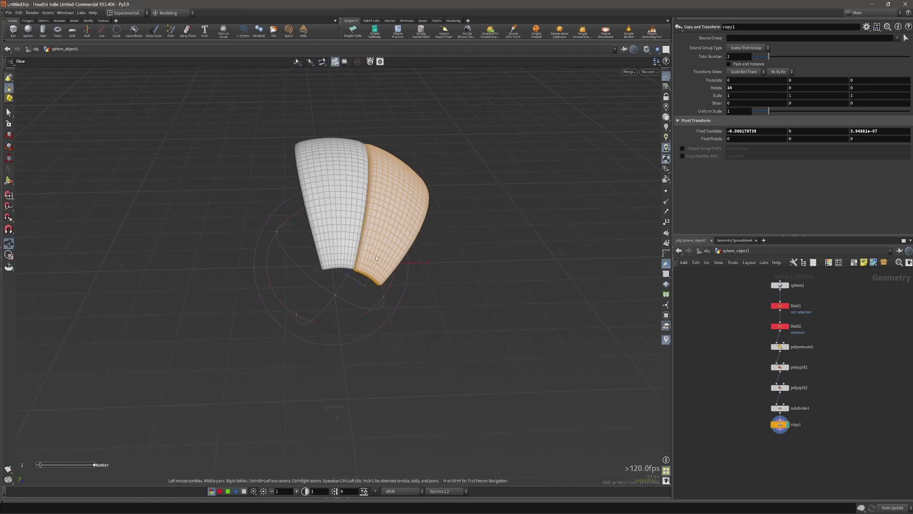
drag(358, 273, 360, 229)
key(Return)
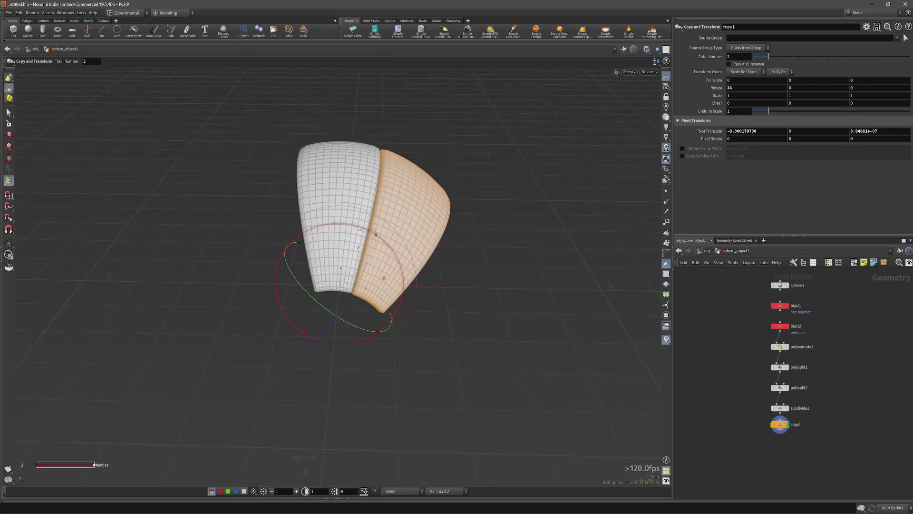
mouse_move(769, 56)
mouse_down()
mouse_move(815, 59)
mouse_move(783, 63)
mouse_up()
scroll(374, 204, down, 2)
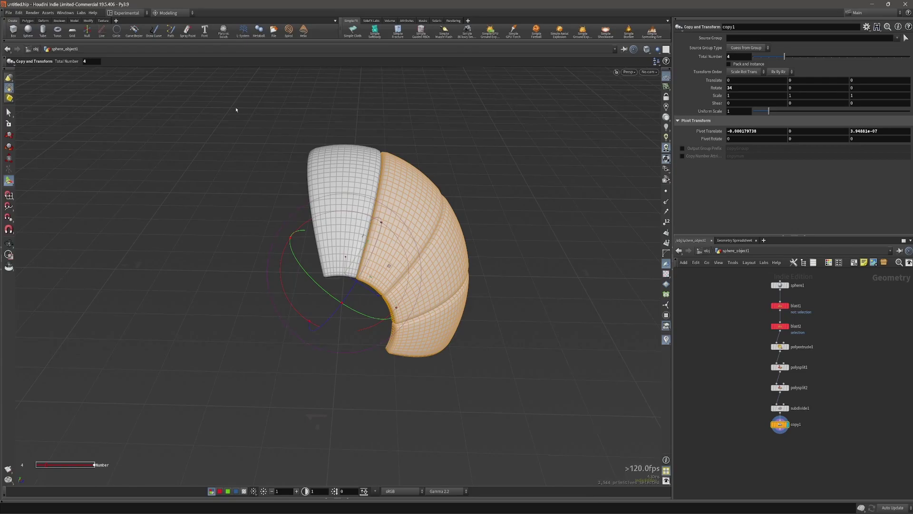
Step: Try moving the copied panels freely away from the original, and undo the moves
alt+drag(330, 257, 229, 180)
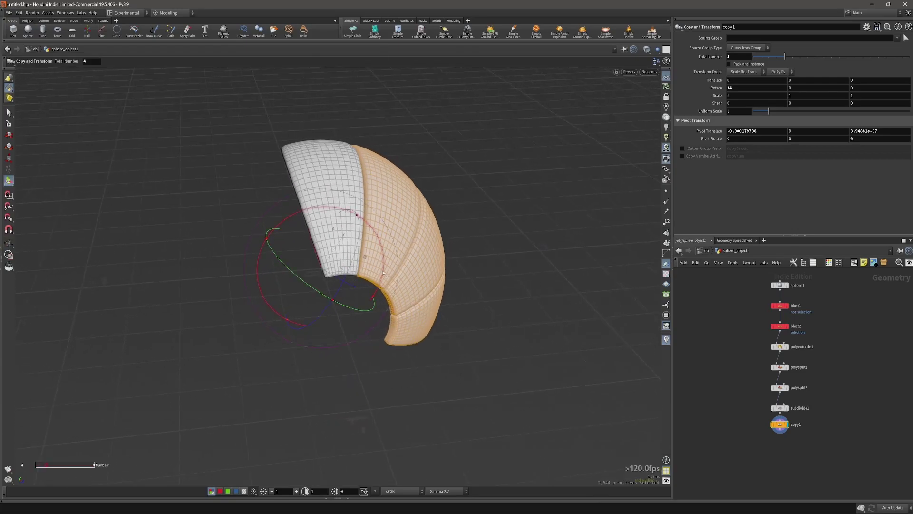
alt+drag(383, 274, 327, 222)
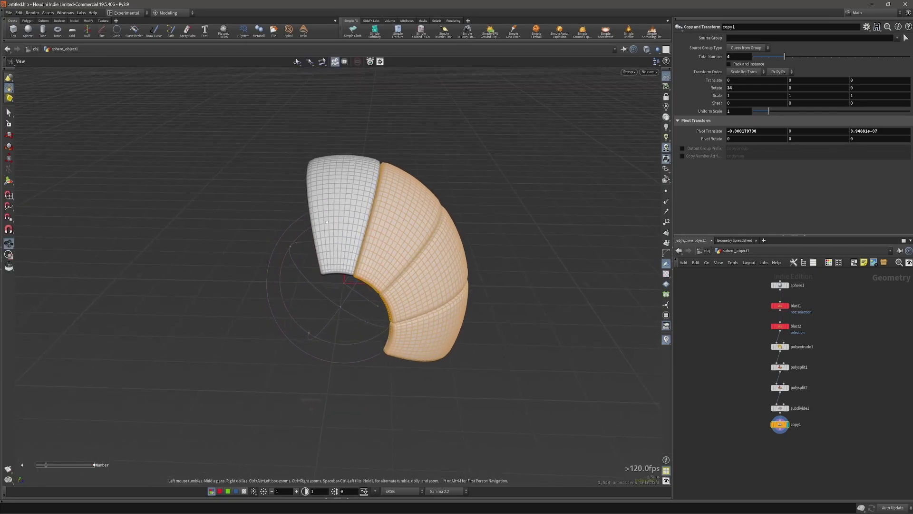
key(Return)
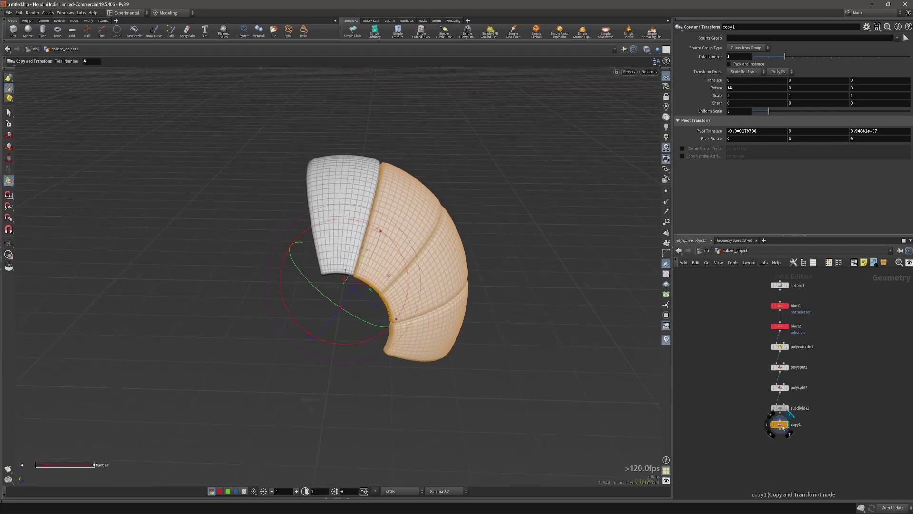
alt+scroll(382, 265, up, 2)
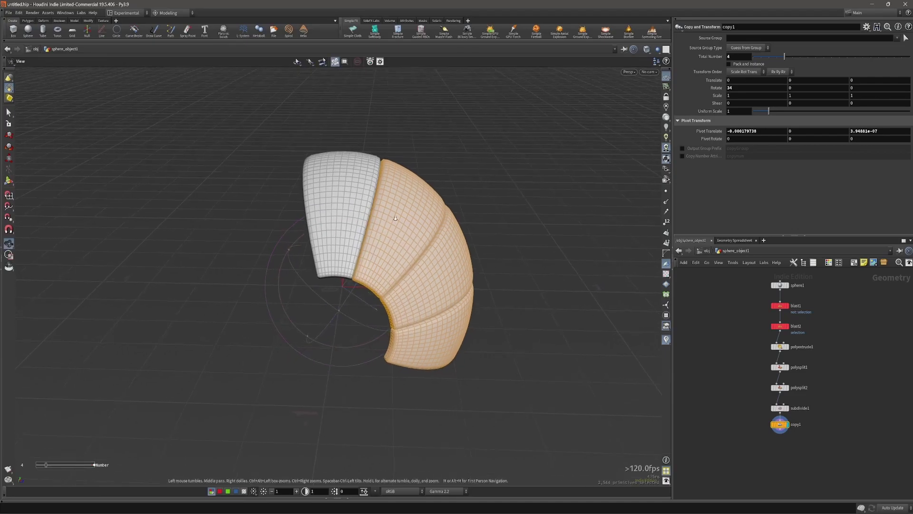
alt+middle_drag(382, 264, 379, 248)
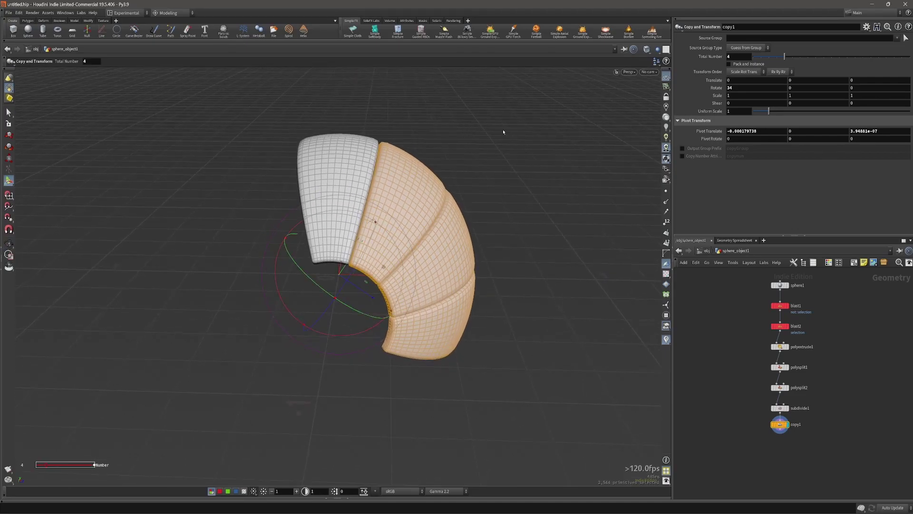
middle_drag(500, 136, 539, 176)
drag(537, 177, 414, 137)
key(Escape)
alt+scroll(414, 138, down, 2)
key(ctrl+z)
key(ctrl+z)
key(ctrl+z)
key(ctrl+z)
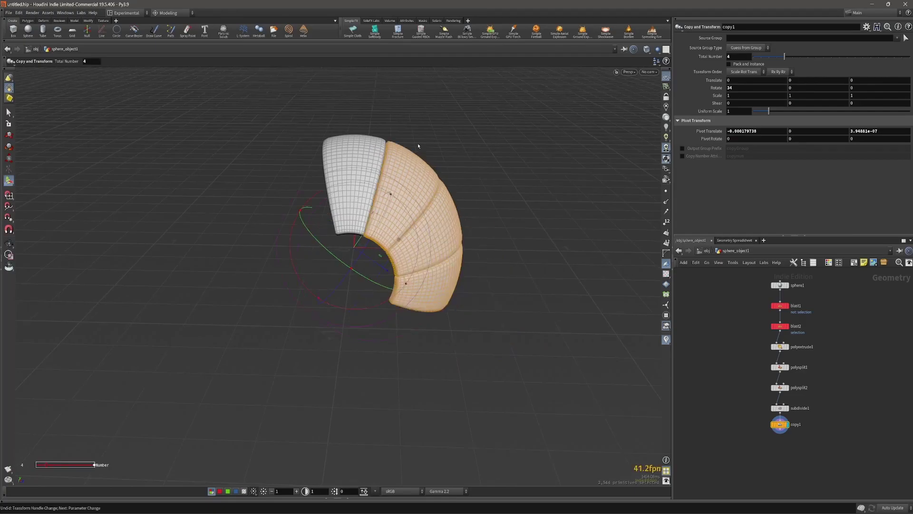
middle_drag(185, 139, 221, 124)
key(ctrl+z)
middle_drag(433, 415, 482, 443)
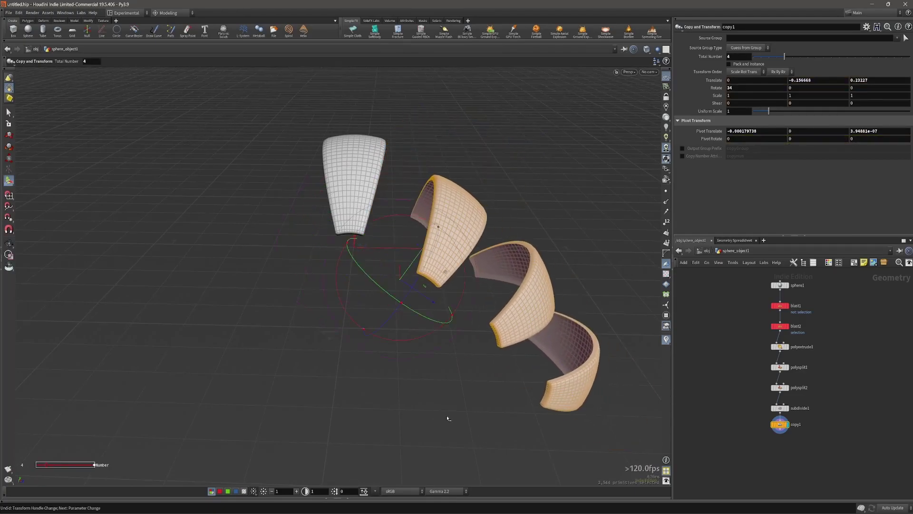
key(ctrl+z)
Step: Raise the total number of panel copies to 10 to continue the ring around the centre
mouse_move(172, 365)
ctrl+middle_down()
mouse_move(163, 364)
mouse_move(179, 362)
ctrl+middle_up()
drag(179, 362, 181, 365)
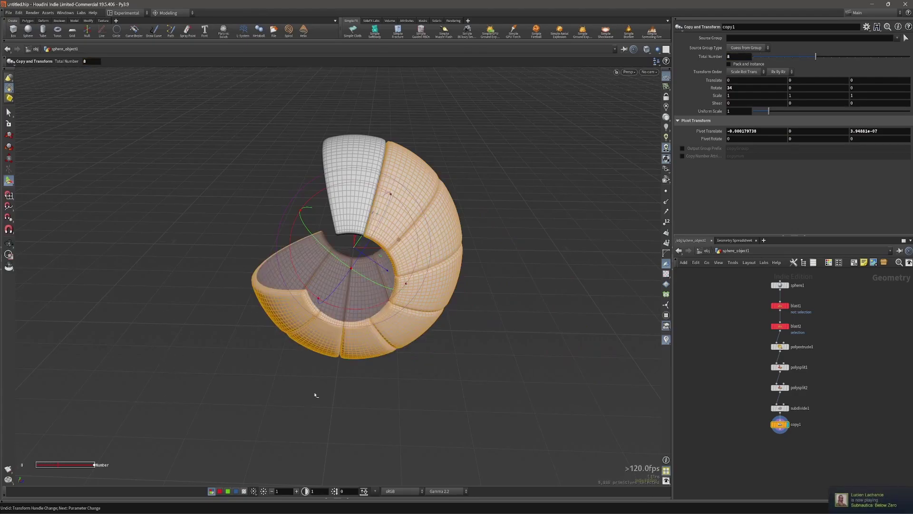
key(ctrl+z)
alt+middle_drag(307, 382, 304, 384)
mouse_move(213, 329)
mouse_down()
mouse_move(175, 337)
mouse_move(203, 333)
mouse_up()
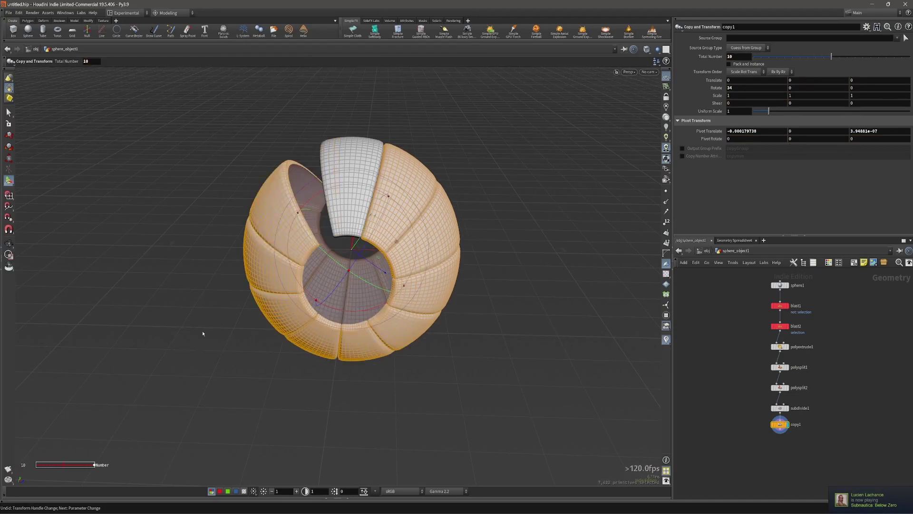
Step: Fill the remaining gap in the ring by raising the total number of panel copies to 11
alt+middle_drag(359, 244, 375, 261)
alt+scroll(376, 259, down, 2)
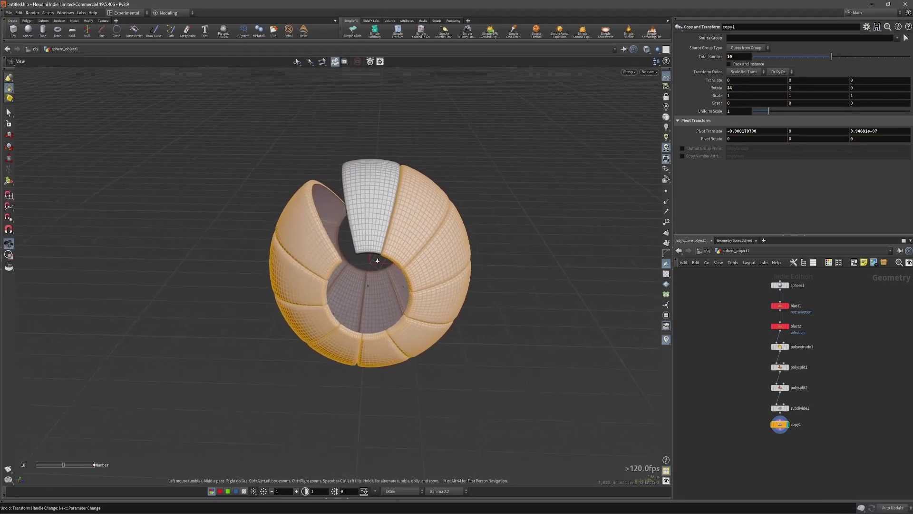
alt+scroll(376, 261, up, 1)
mouse_move(199, 332)
middle_down()
mouse_move(178, 337)
mouse_move(199, 342)
middle_up()
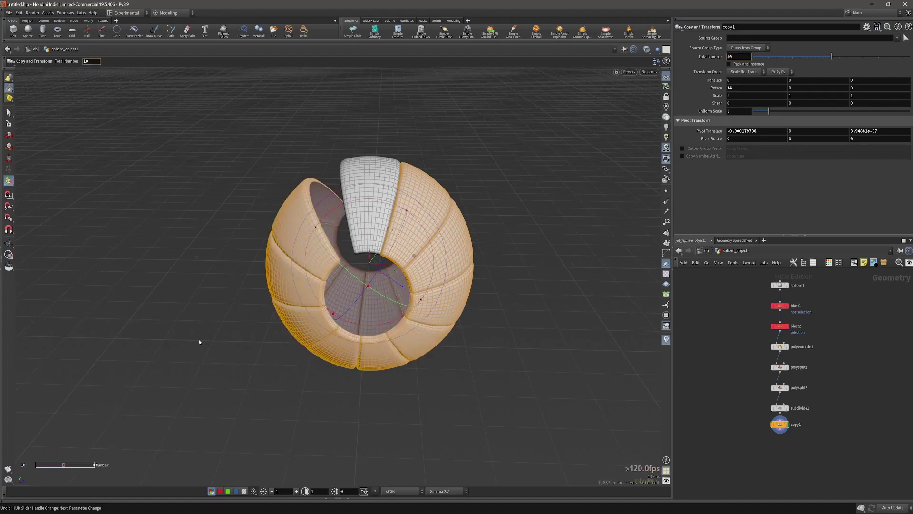
scroll(531, 164, up, 3)
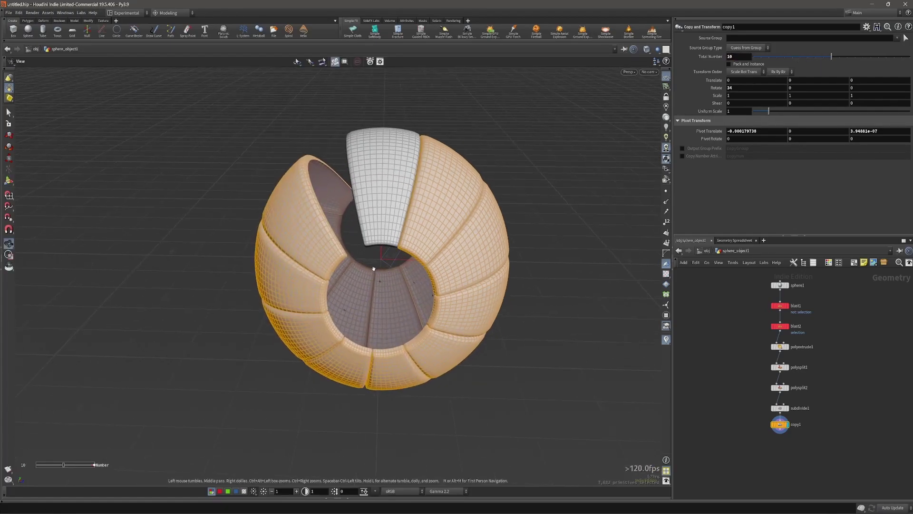
mouse_move(343, 188)
alt+mouse_down()
mouse_move(329, 180)
mouse_move(358, 180)
mouse_move(355, 189)
alt+mouse_up()
key(Return)
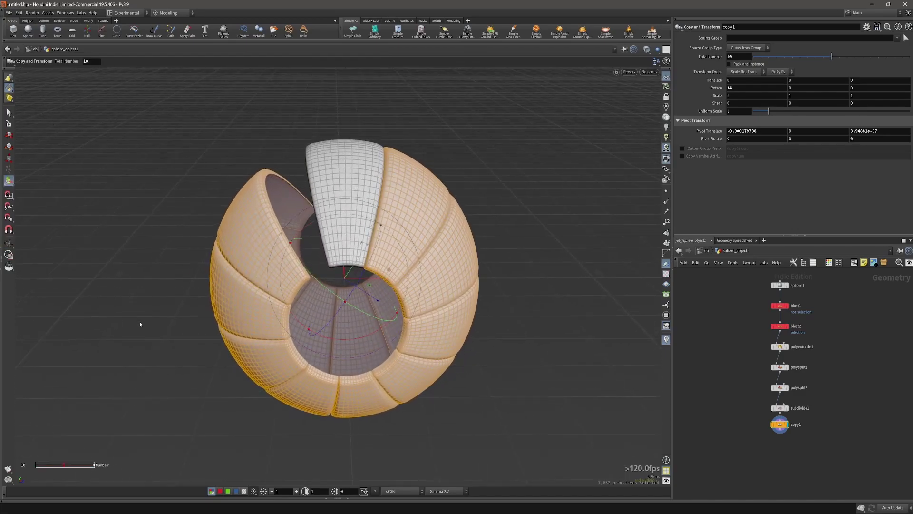
drag(138, 322, 142, 330)
Step: Fine-tune the copies' X rotation to about 32.63° so the panels close evenly into a full ball
drag(390, 234, 415, 257)
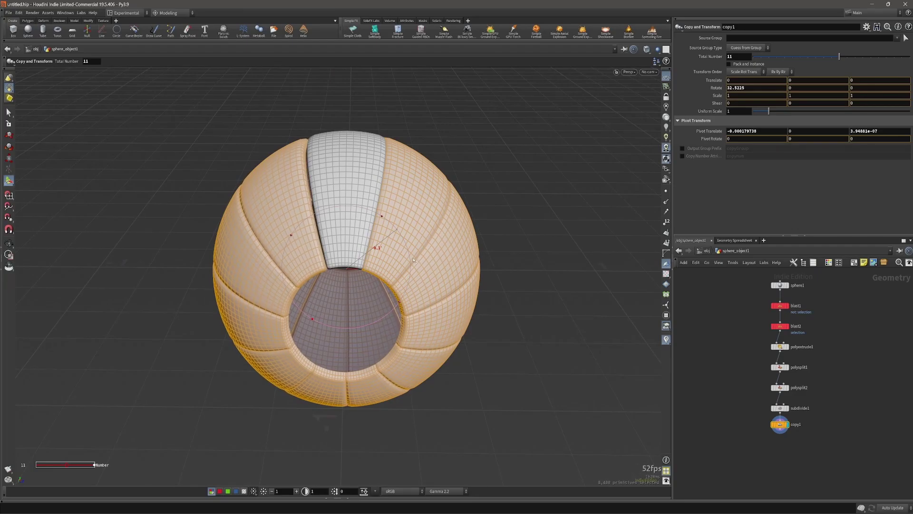
alt+drag(374, 209, 309, 184)
scroll(353, 216, up, 3)
scroll(348, 189, down, 3)
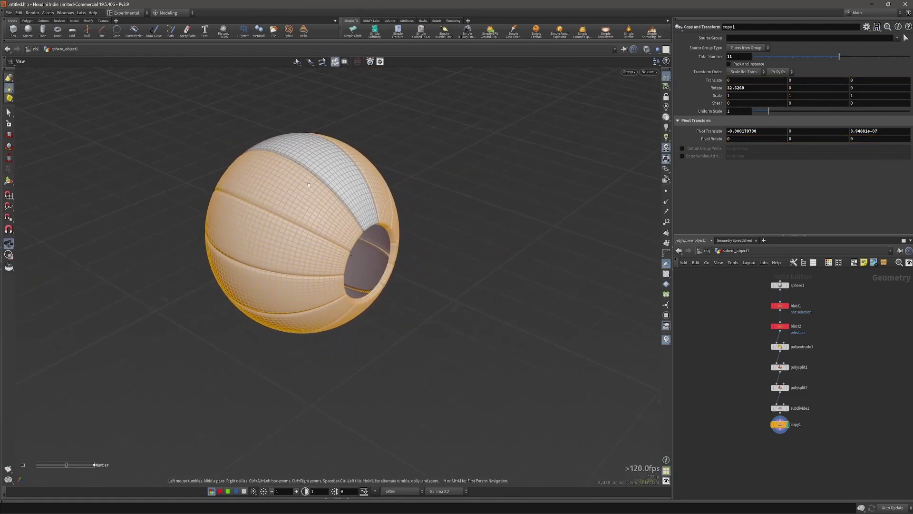